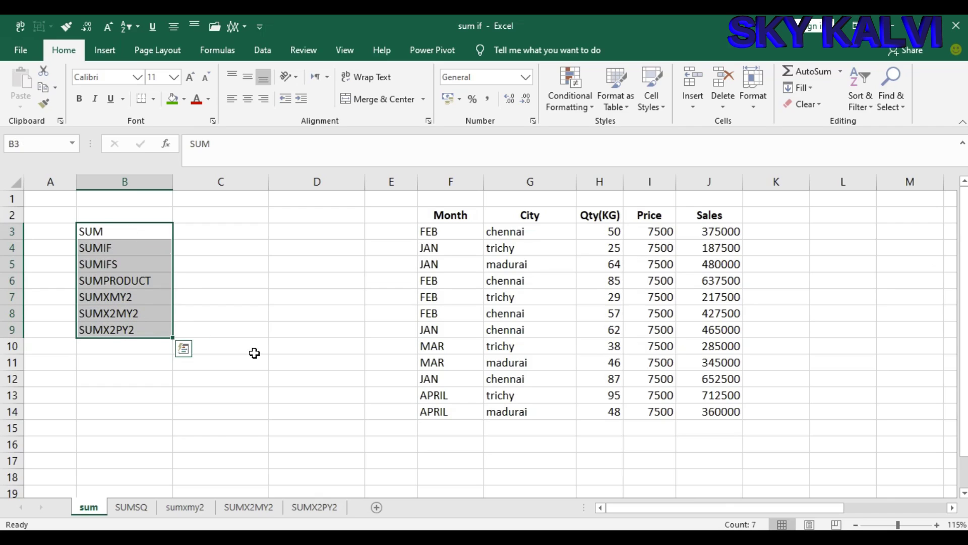
Total the Sales values J3:J14 in cell C3 with =SUM(J3:J14).
left_click(262, 395)
left_click(113, 232)
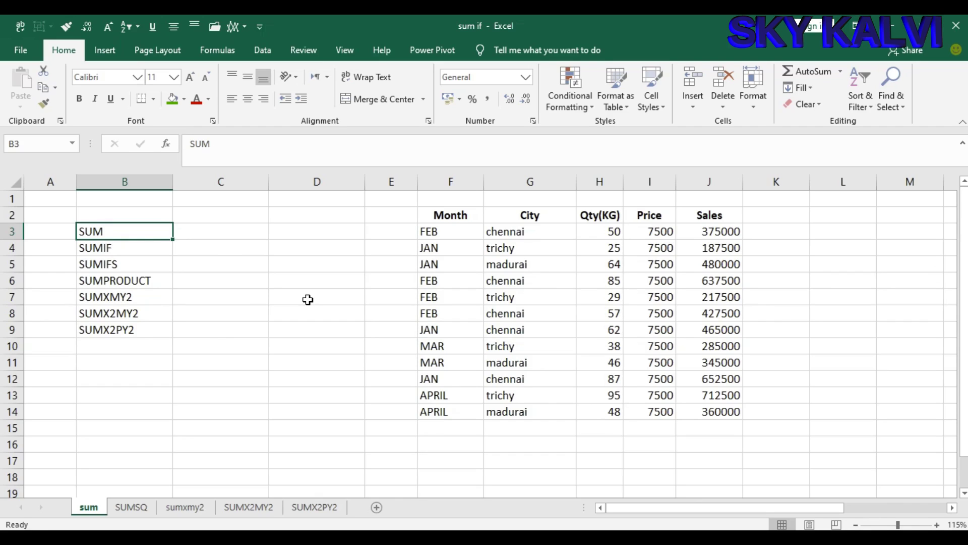
left_click_drag(710, 233, 736, 411)
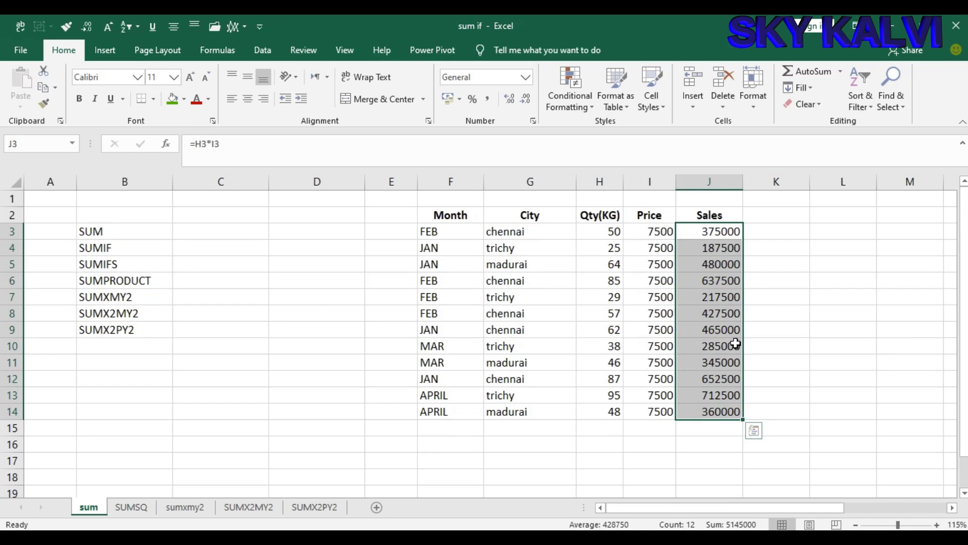
left_click(221, 233)
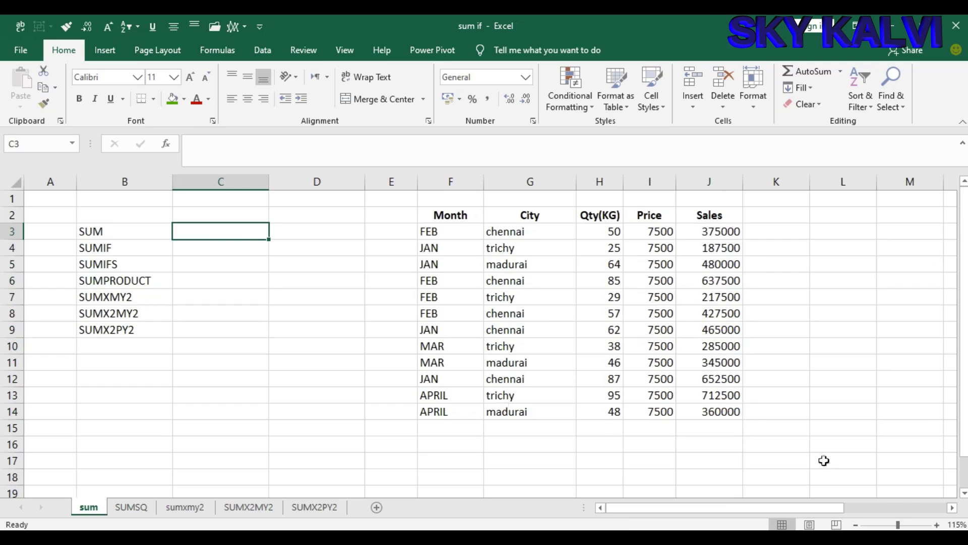
type("=")
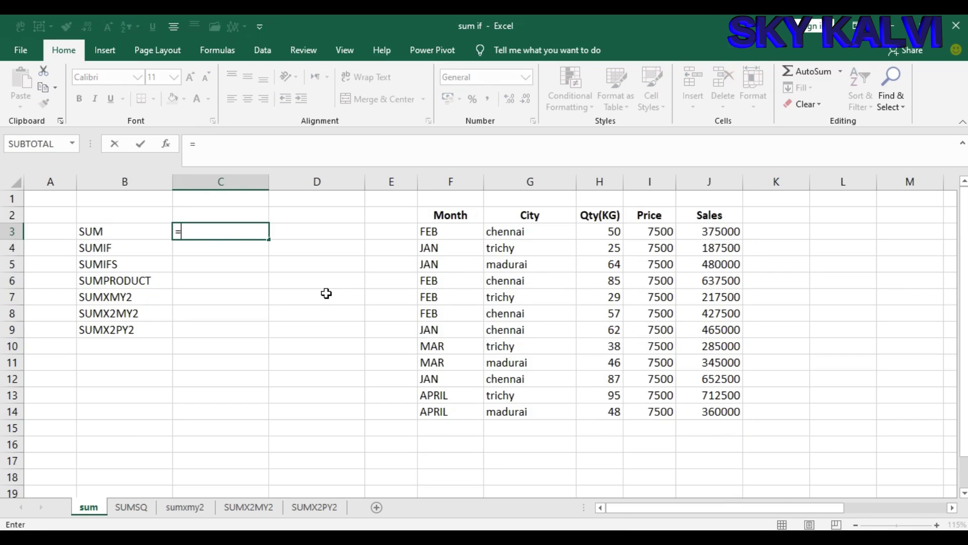
type("SUM")
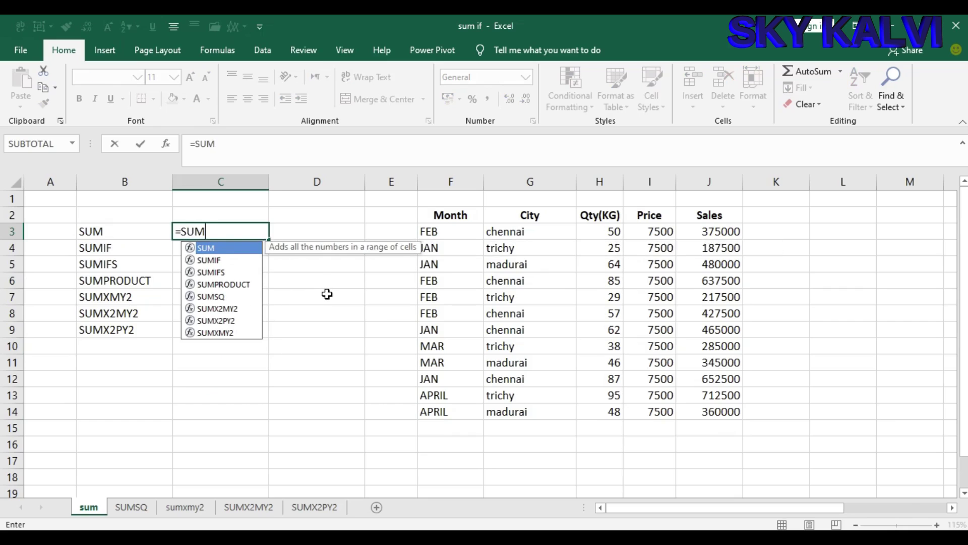
type("(")
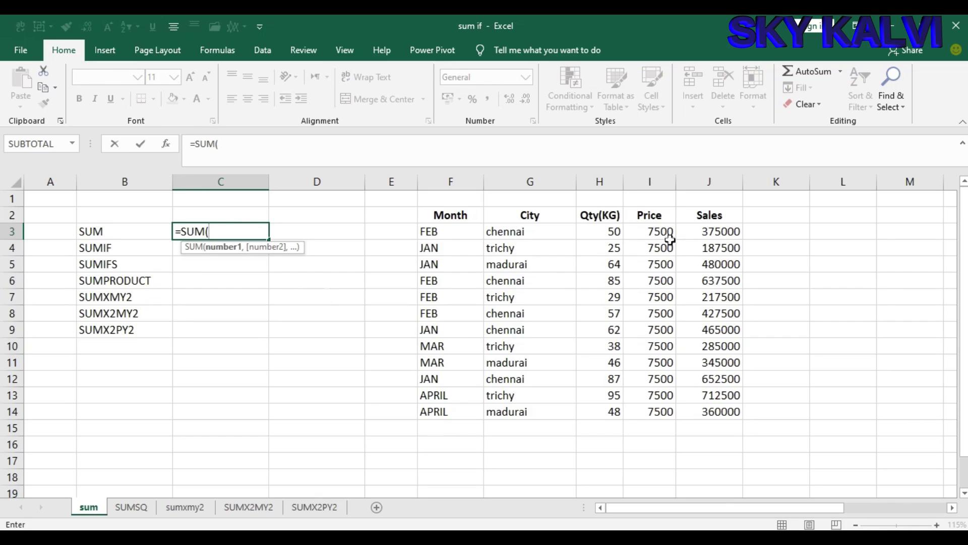
left_click_drag(701, 229, 721, 407)
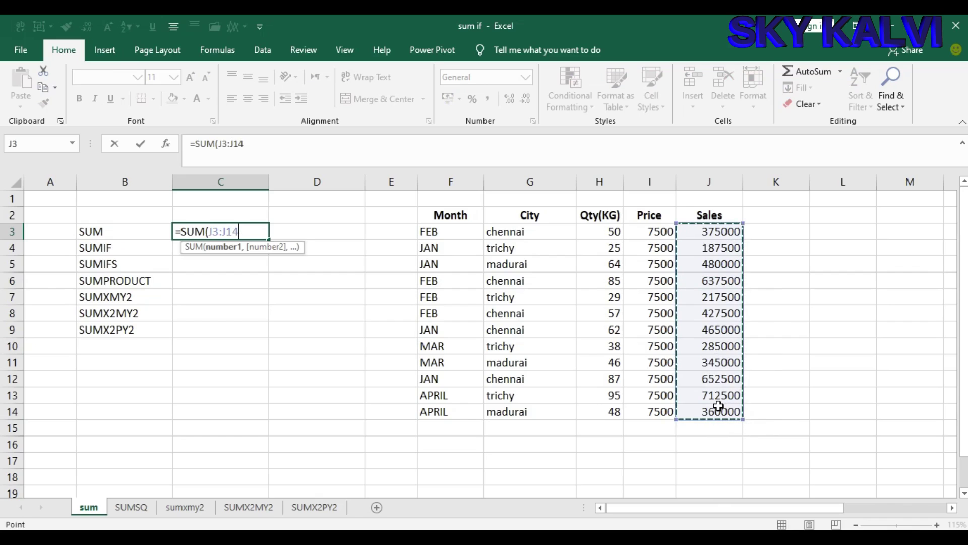
type(")")
key("Return")
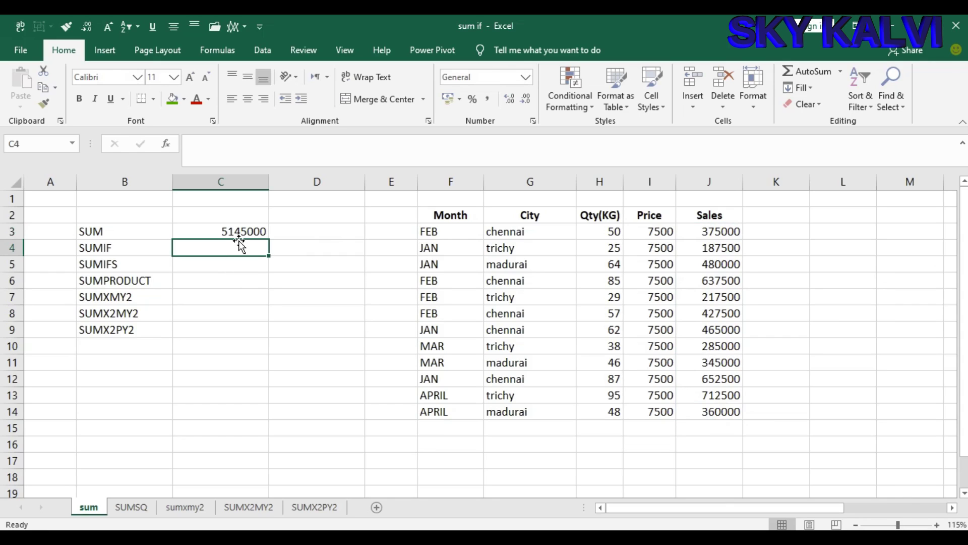
Check the SUM formula in C3 against the Sales values J3:J14 and examine the first City entry.
left_click(258, 231)
left_click_drag(712, 231, 721, 411)
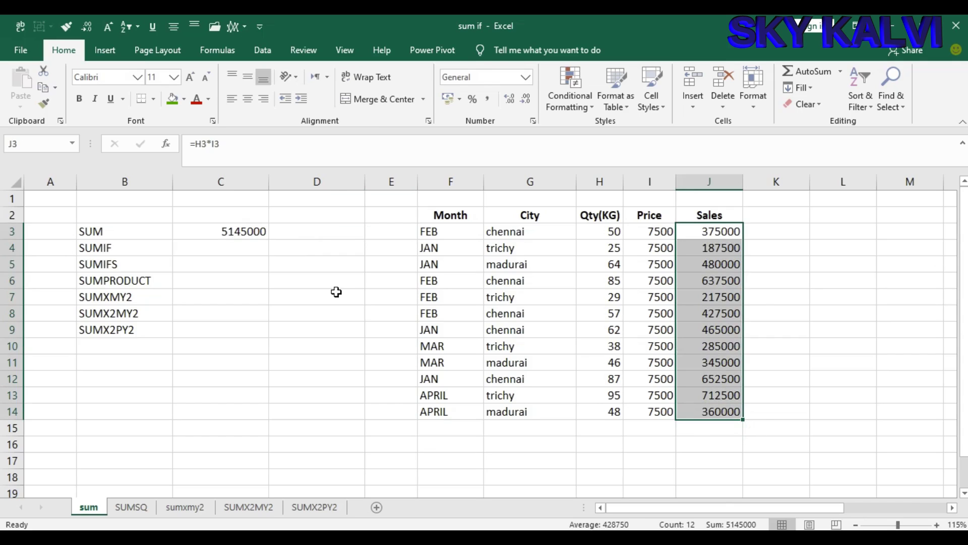
left_click(234, 231)
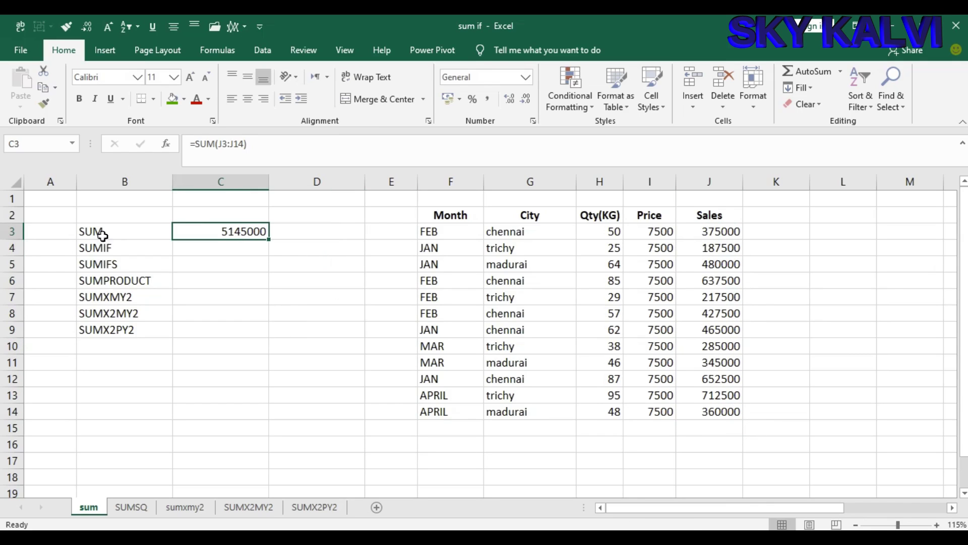
left_click(192, 252)
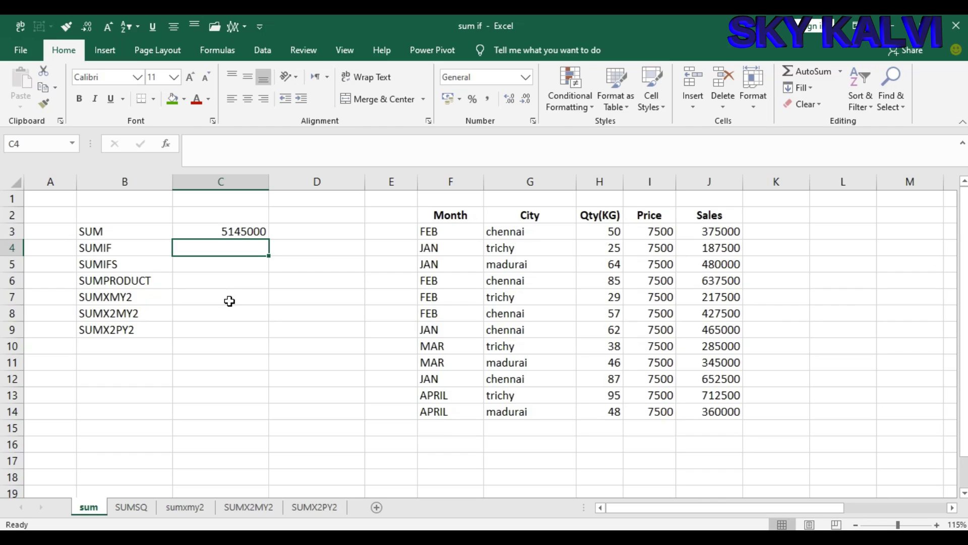
left_click(237, 233)
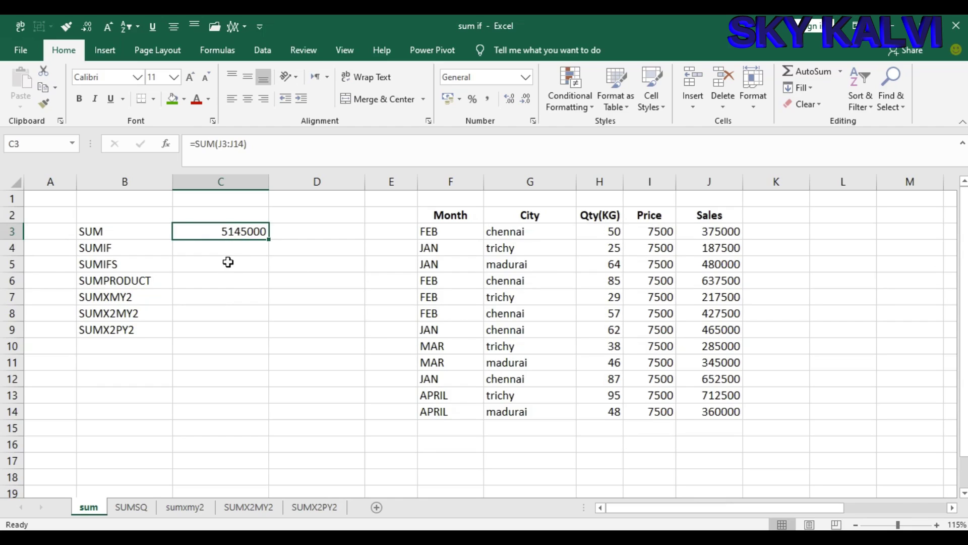
left_click(227, 248)
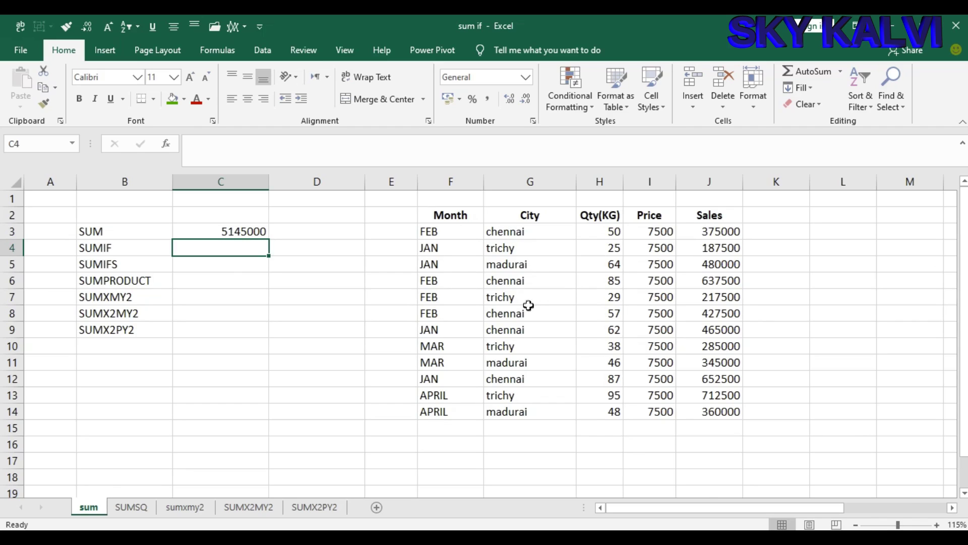
left_click(526, 233)
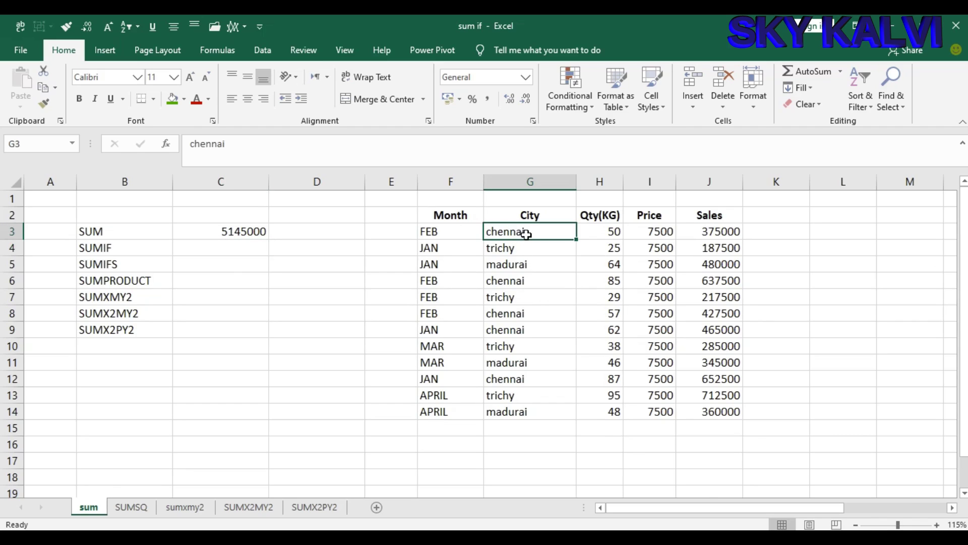
left_click(241, 251)
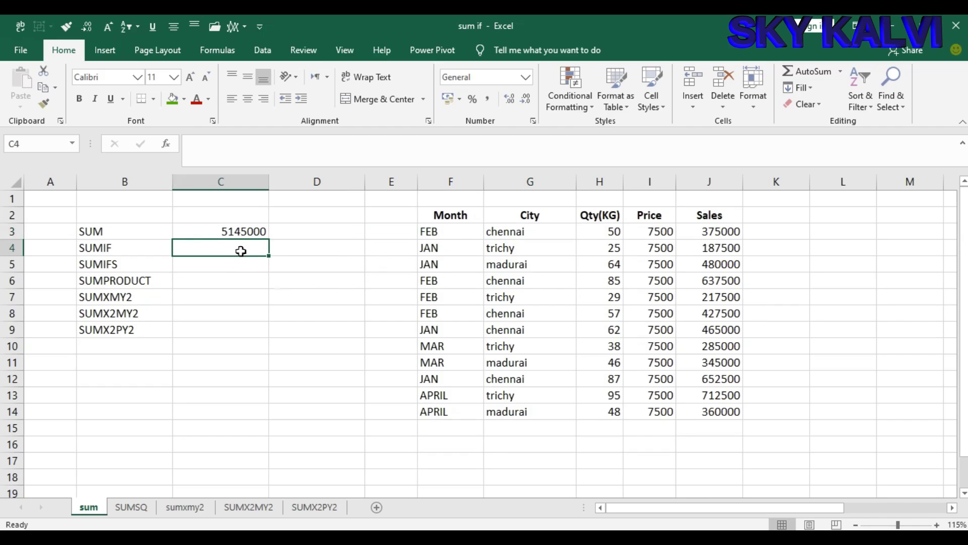
left_click(256, 231)
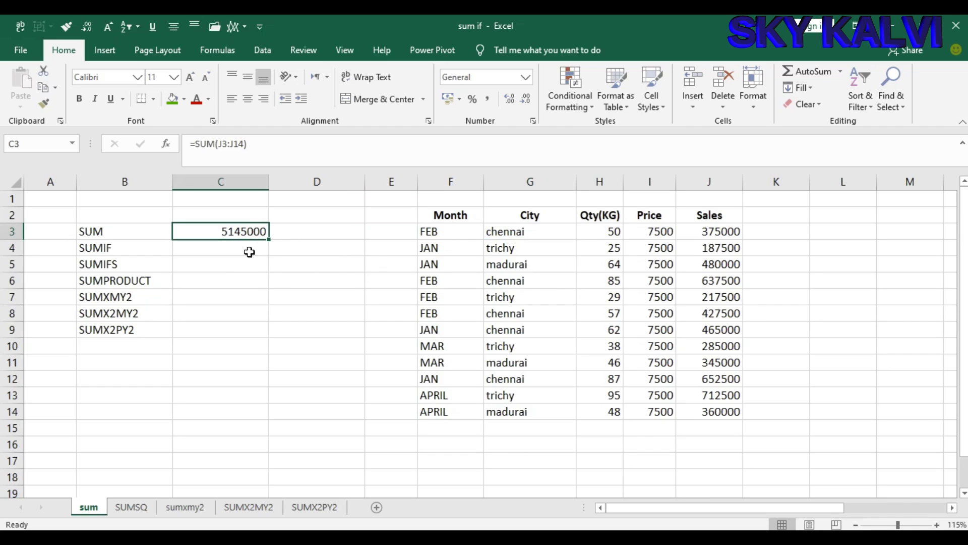
Add up the sales for chennai in cell C4 with =SUMIF(G3:G14,G3,J3:J14), and review the formula.
left_click(251, 252)
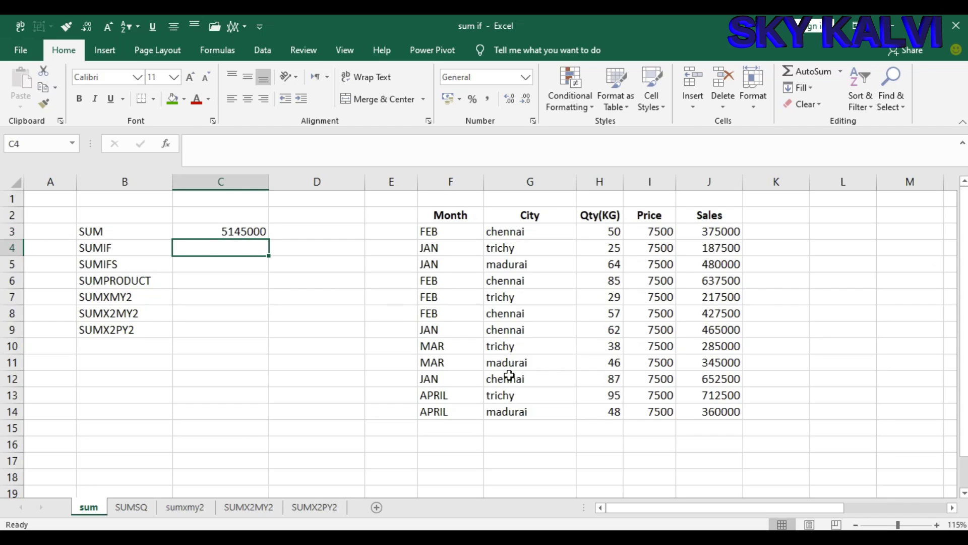
type("=")
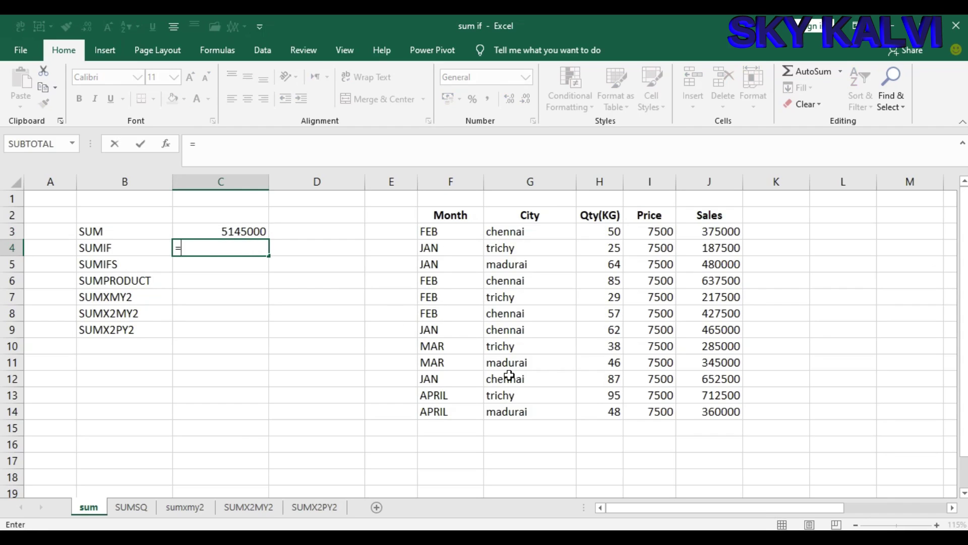
type("SUM")
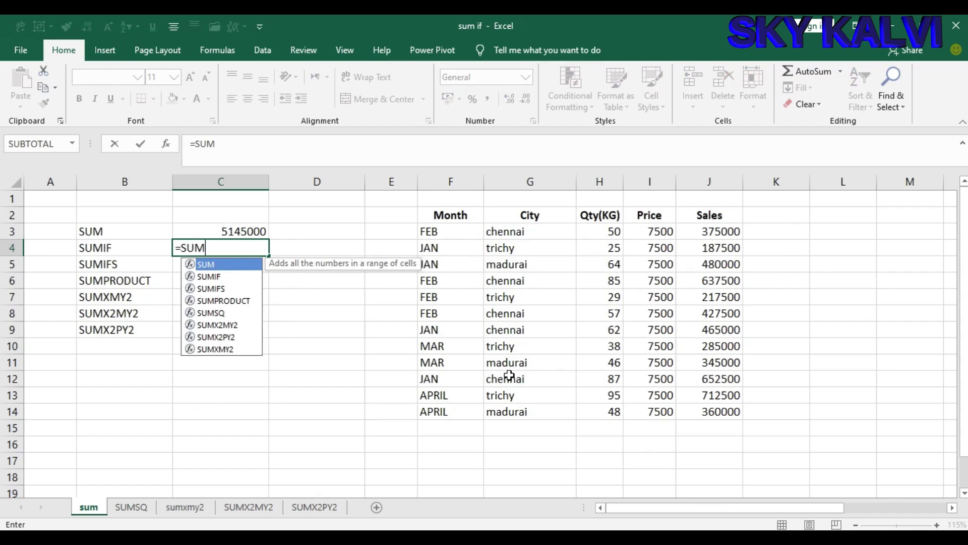
type("IF(")
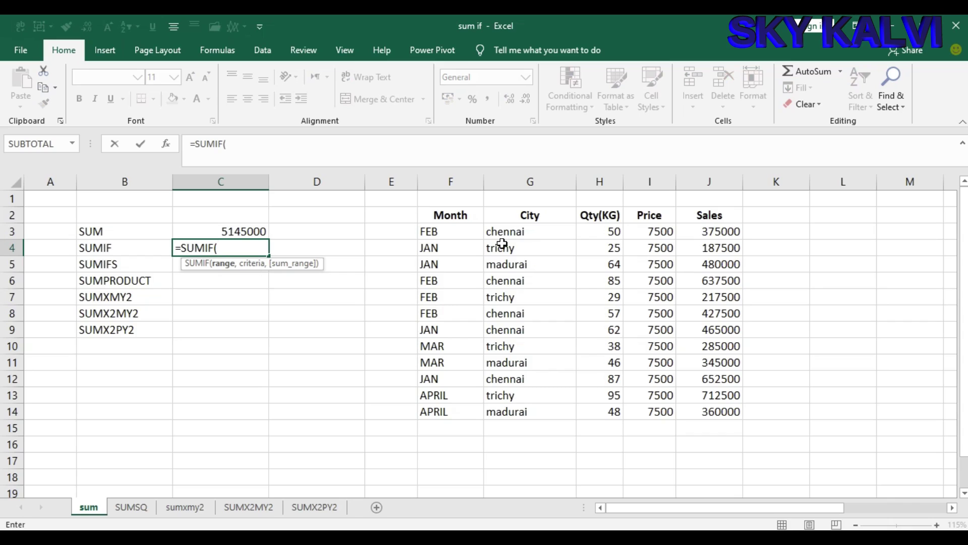
left_click_drag(513, 231, 539, 410)
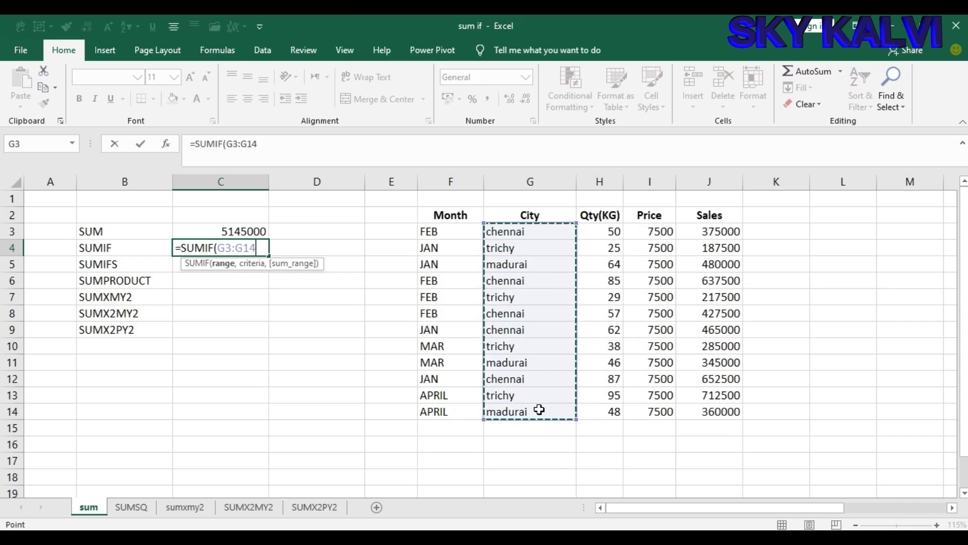
type(",")
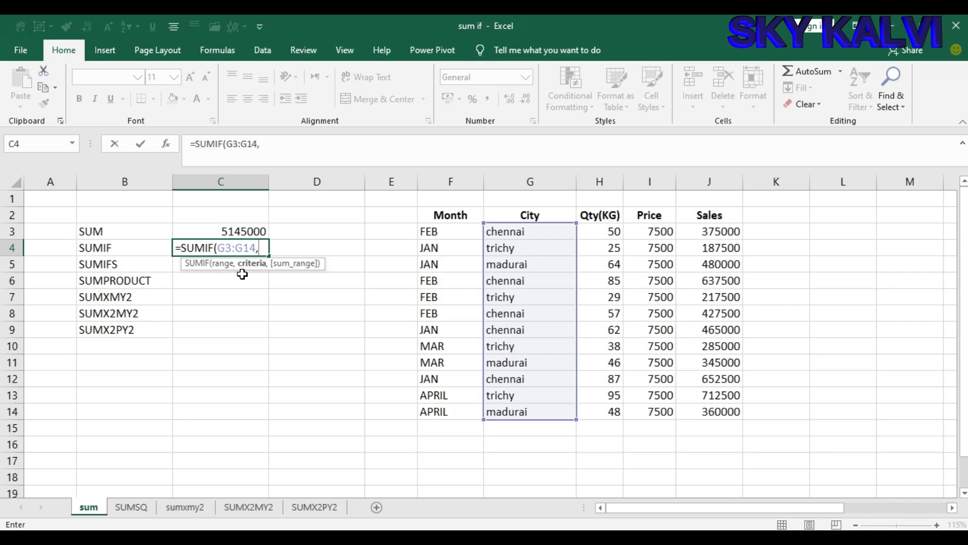
left_click(510, 232)
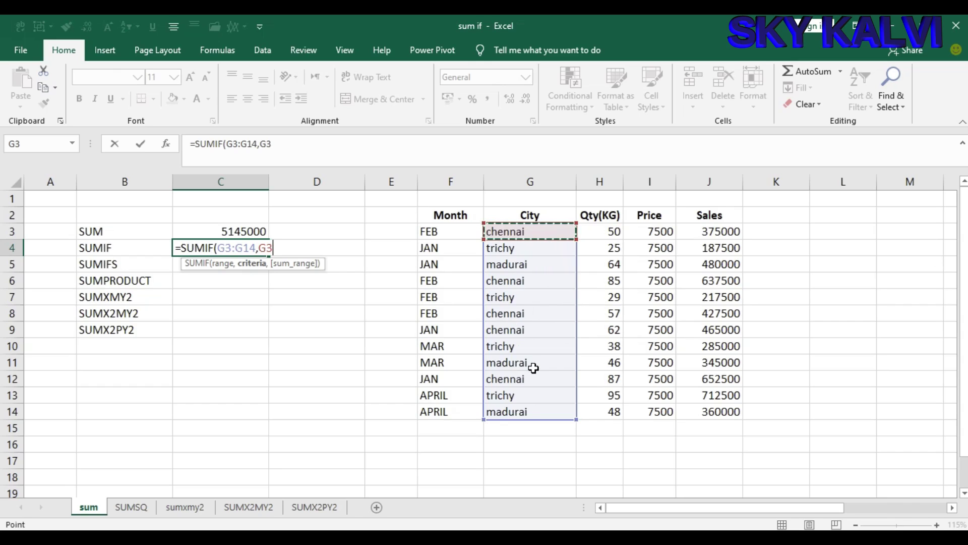
type(",")
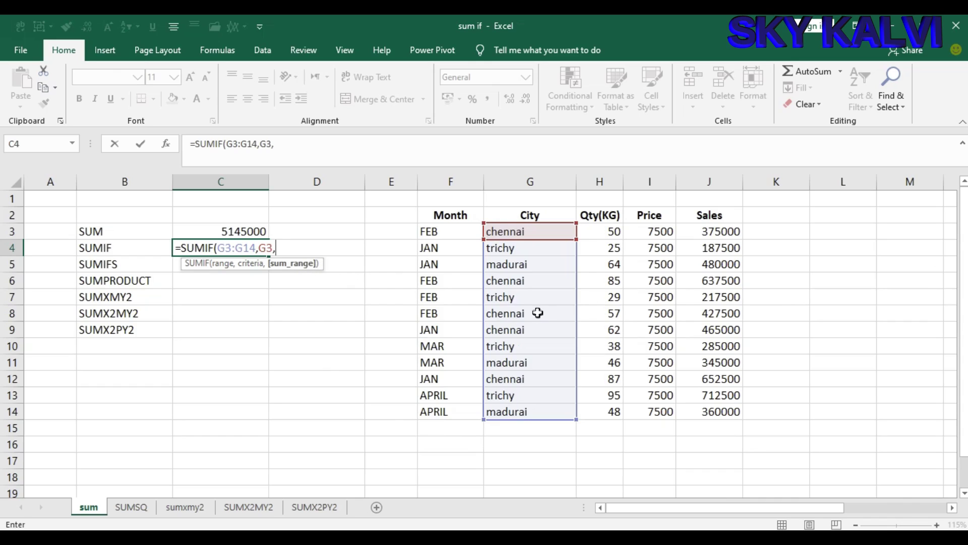
left_click_drag(698, 231, 720, 412)
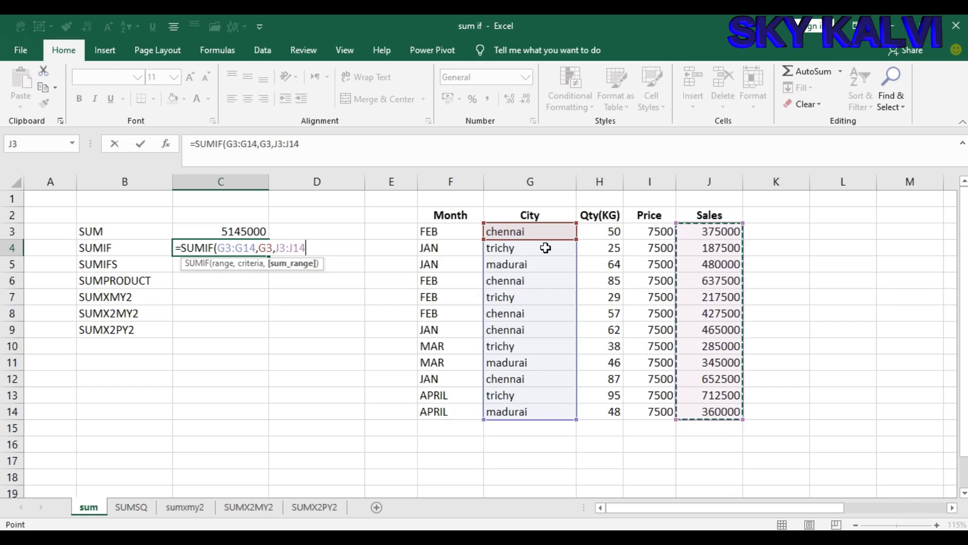
type(")")
key("Return")
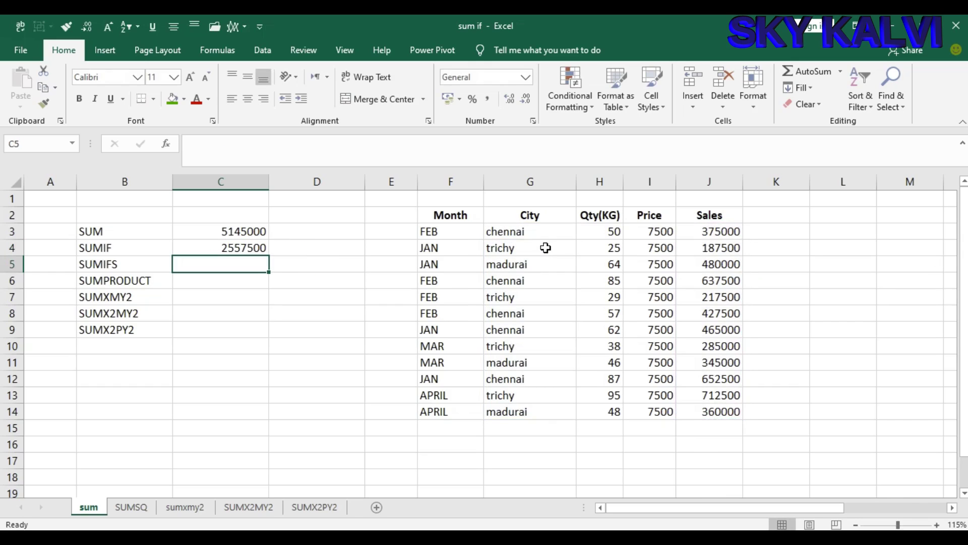
left_click(202, 249)
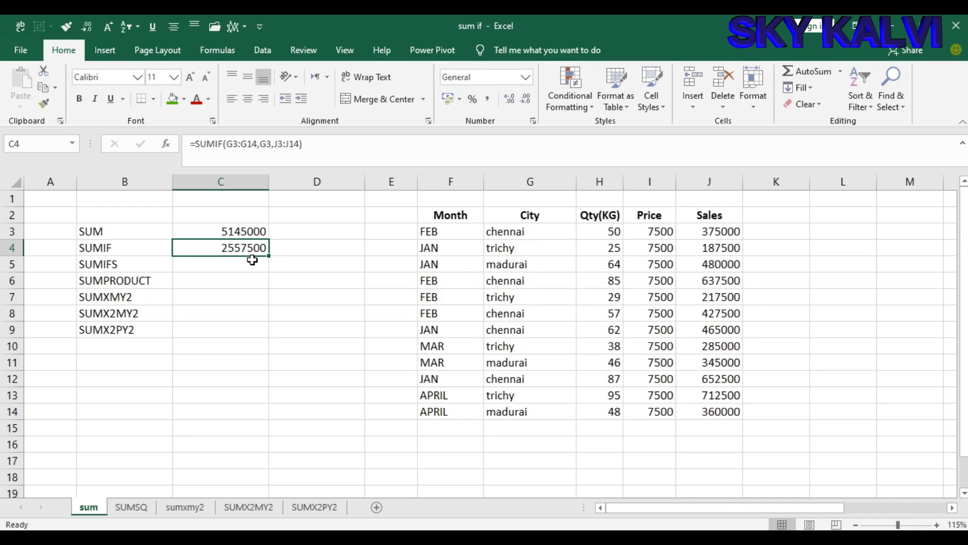
key("Return")
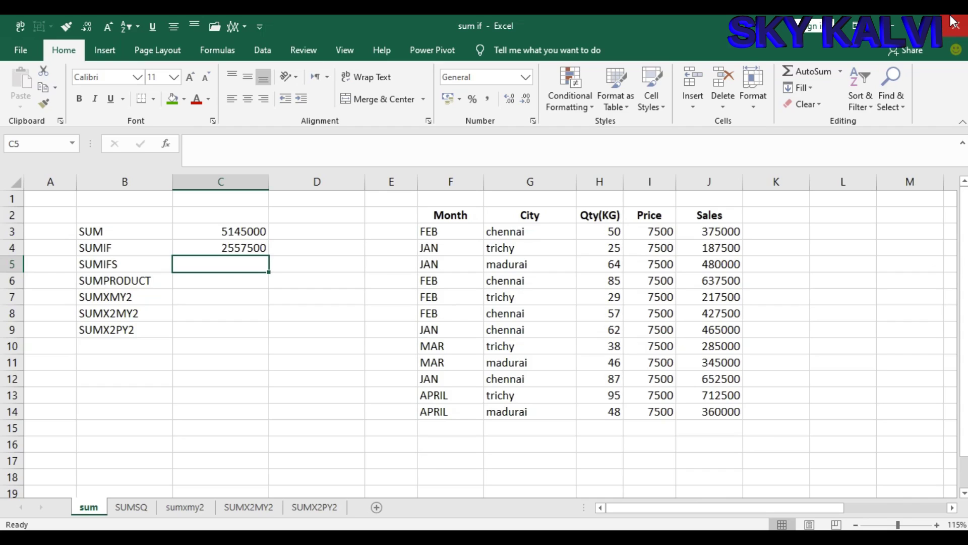
type("=")
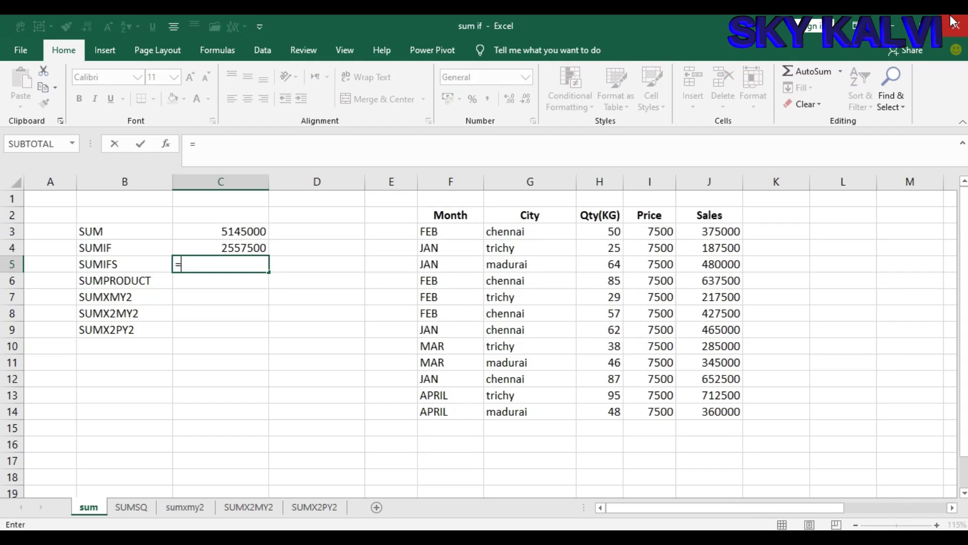
key("Escape")
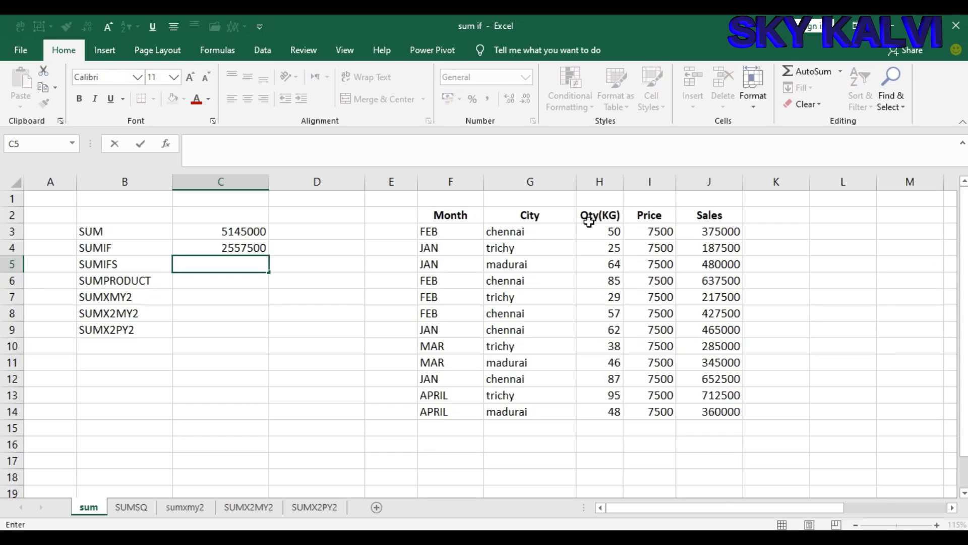
left_click(352, 324)
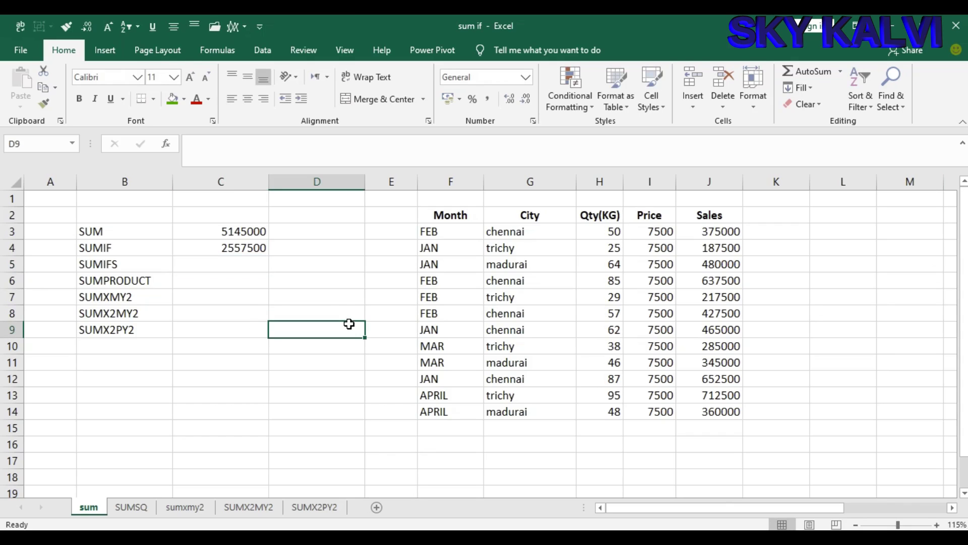
Review the first City entry and the formulas in C3 and C4, then select cell C5 beside SUMIFS.
left_click(239, 263)
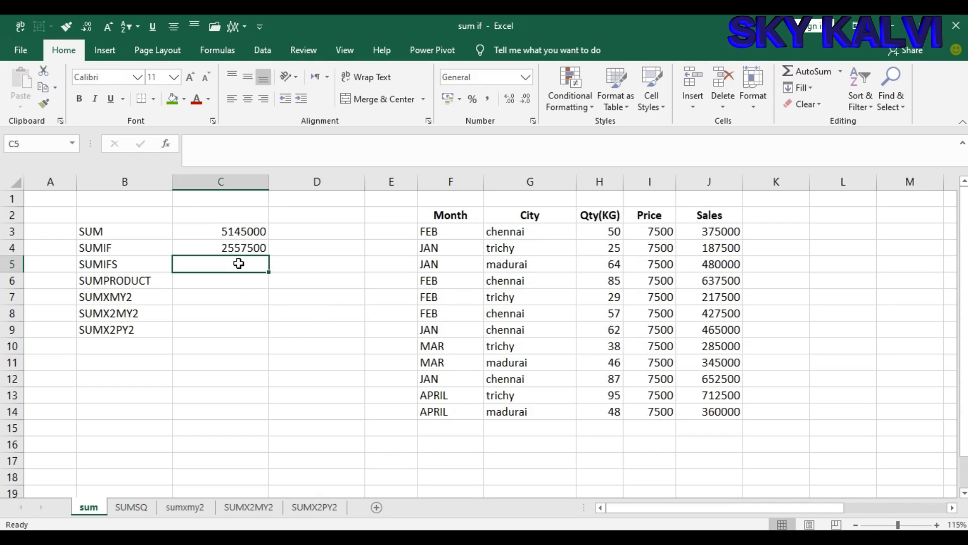
left_click(519, 231)
left_click(247, 233)
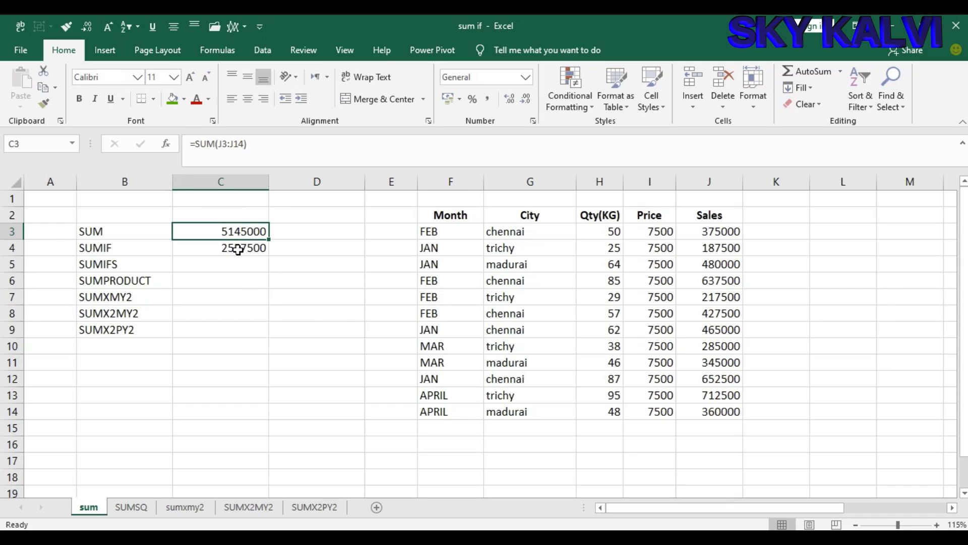
left_click(238, 249)
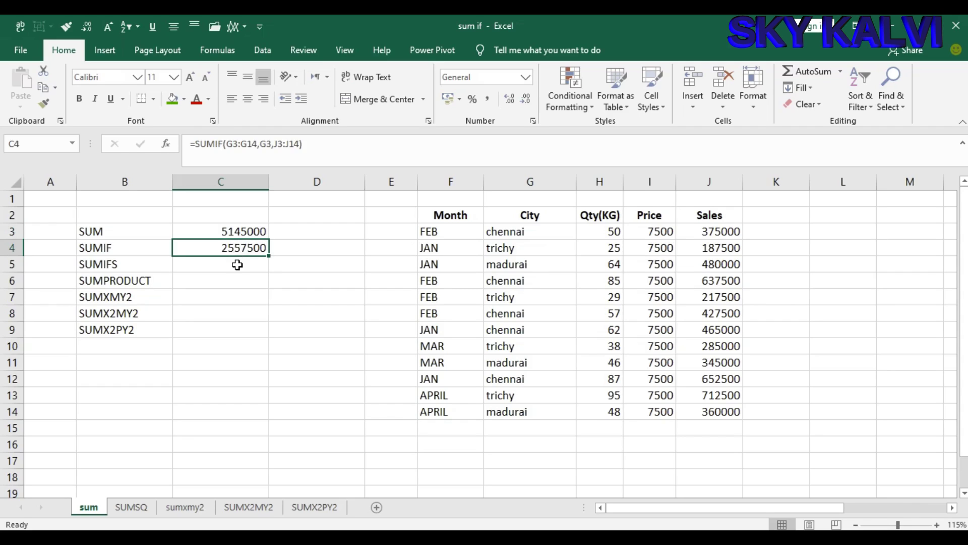
left_click(237, 265)
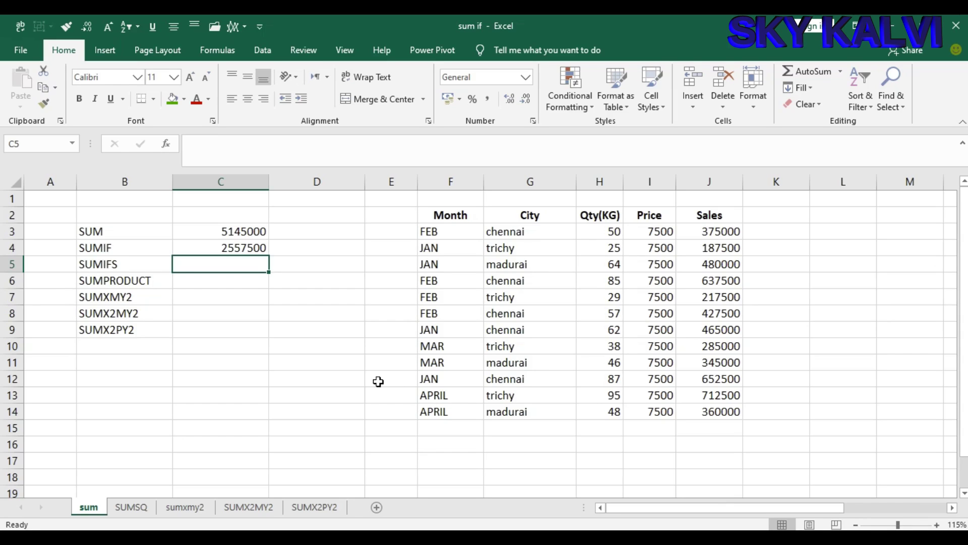
Start a SUMIFS formula in C5 with sum range J3:J14 and the city condition G3:G14 matching G3.
type("=SUM")
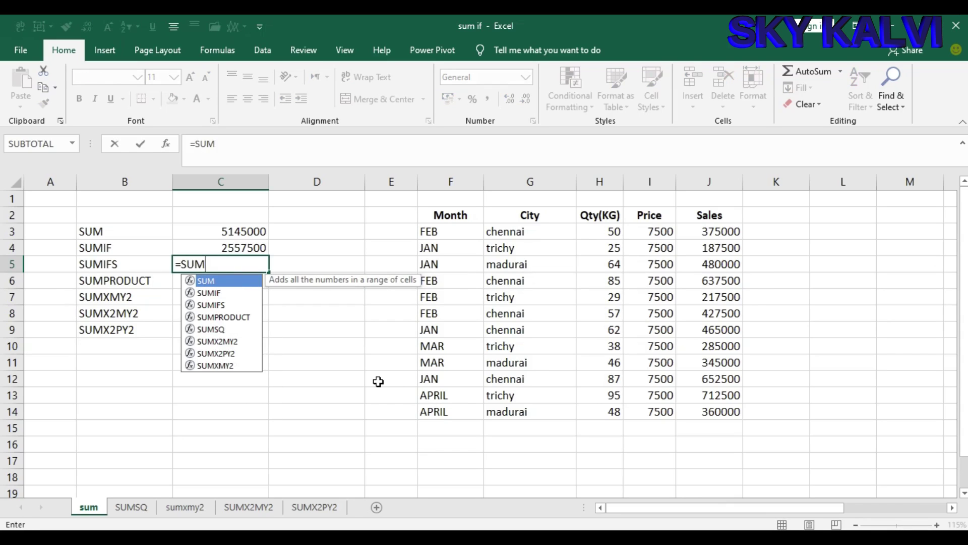
type("IFS")
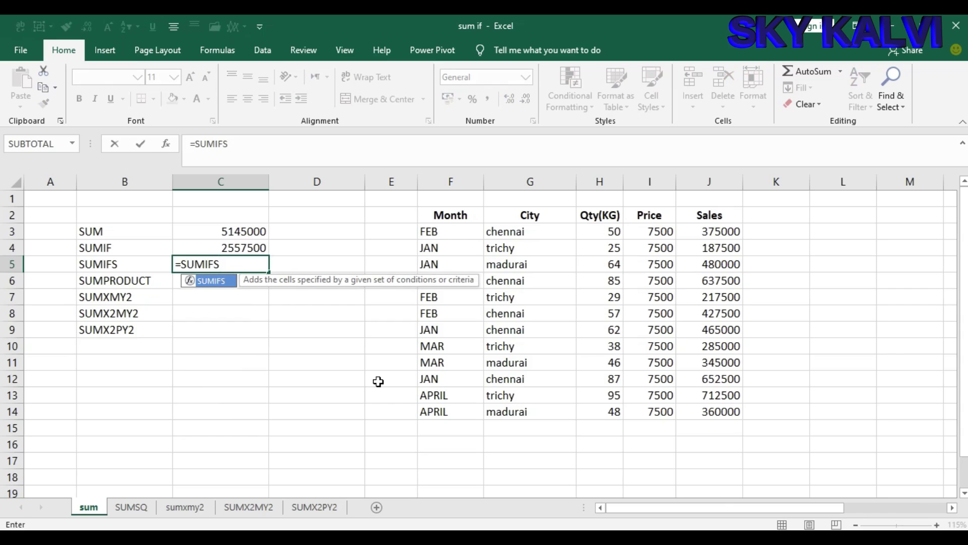
type("(")
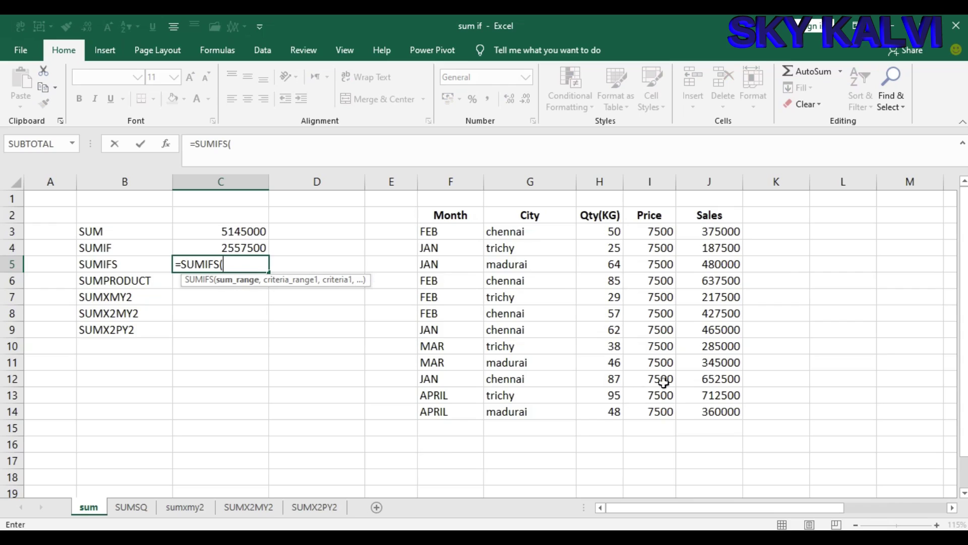
left_click(709, 232)
left_click_drag(710, 232, 737, 412)
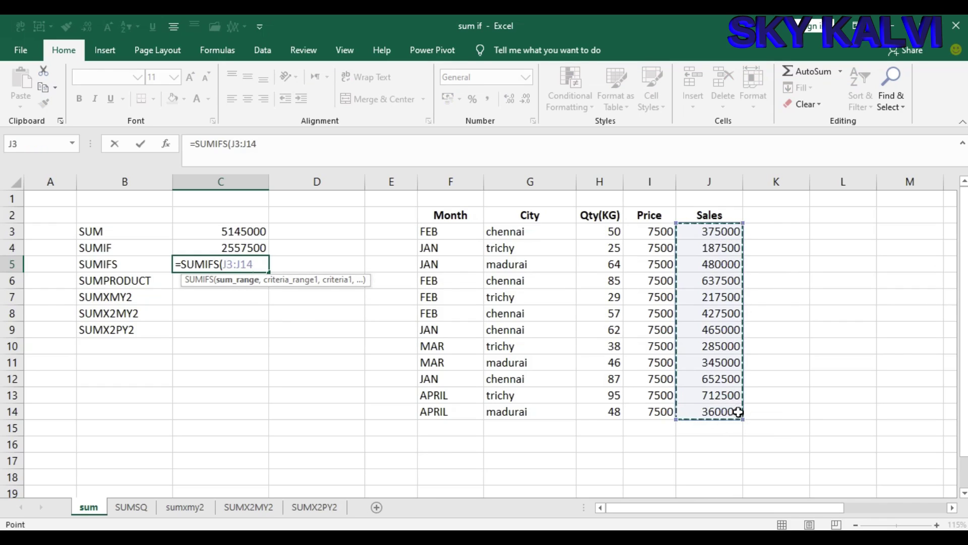
type(",")
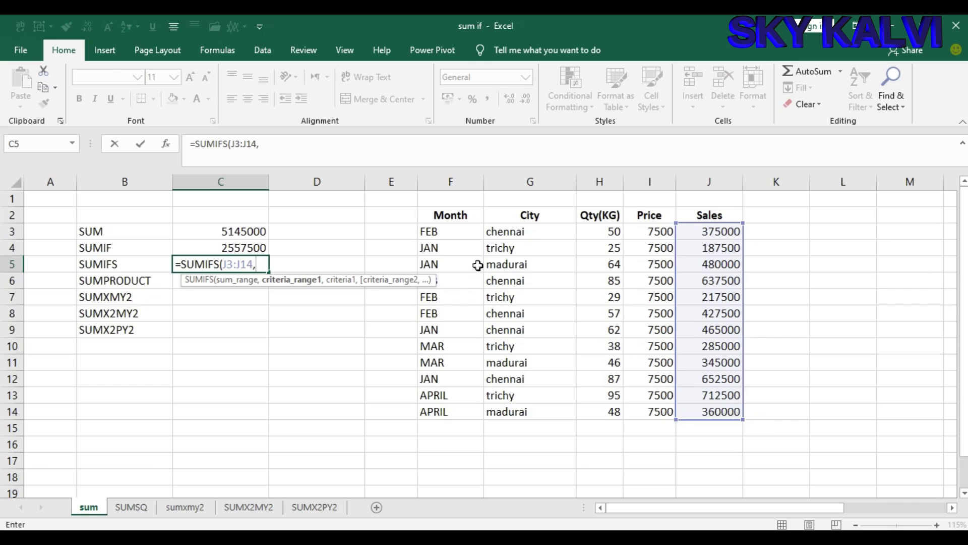
left_click_drag(534, 232, 536, 409)
type(",")
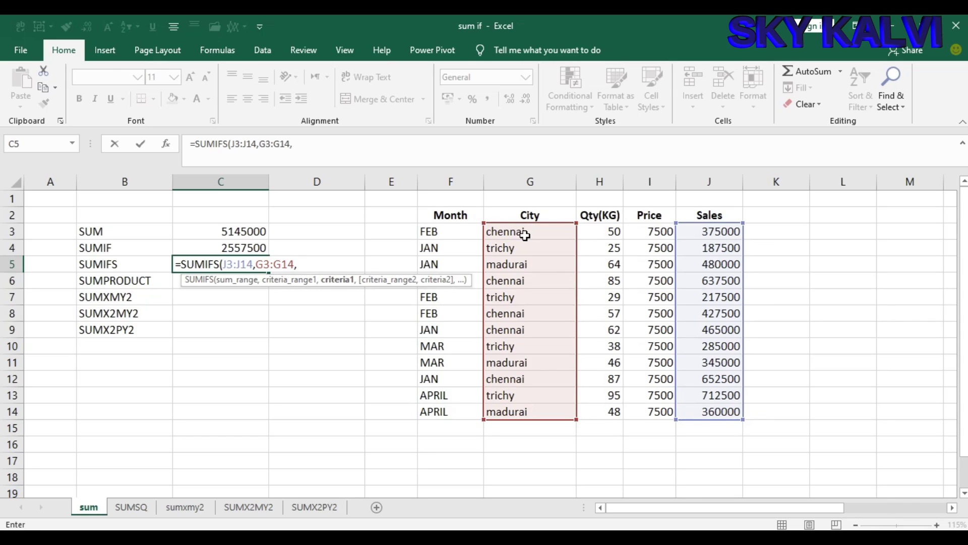
left_click(525, 236)
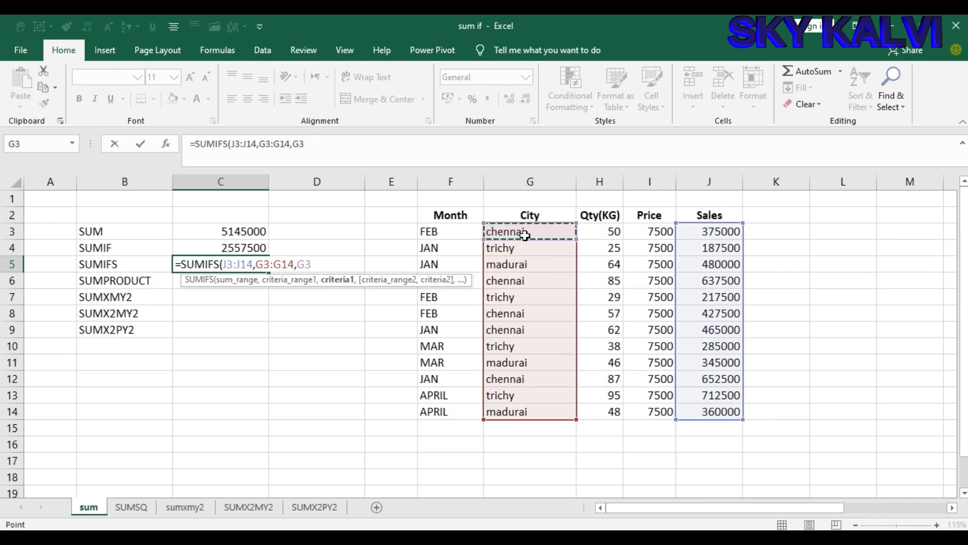
type(",")
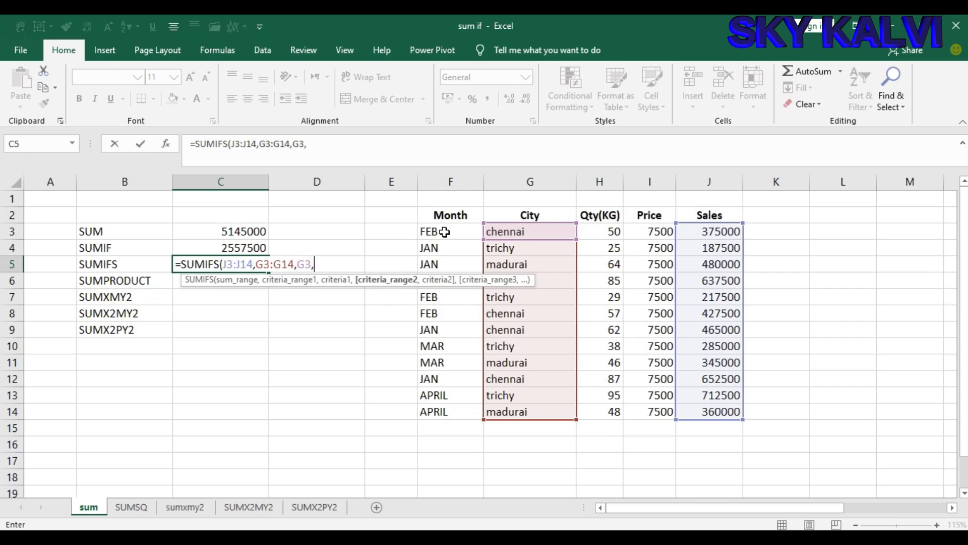
Add the month condition F3:F14 matching F4 to the SUMIFS formula in C5 and complete it.
left_click_drag(444, 231, 454, 409)
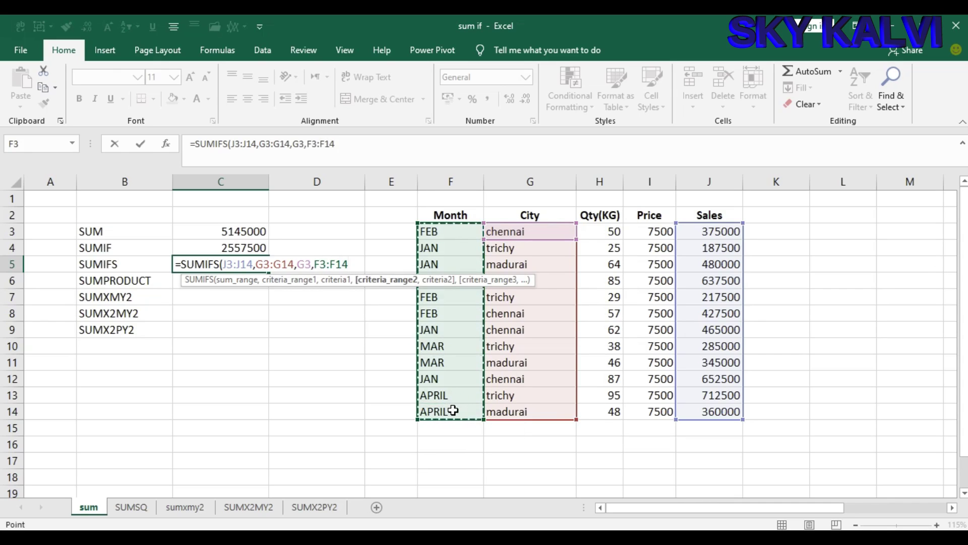
type(",")
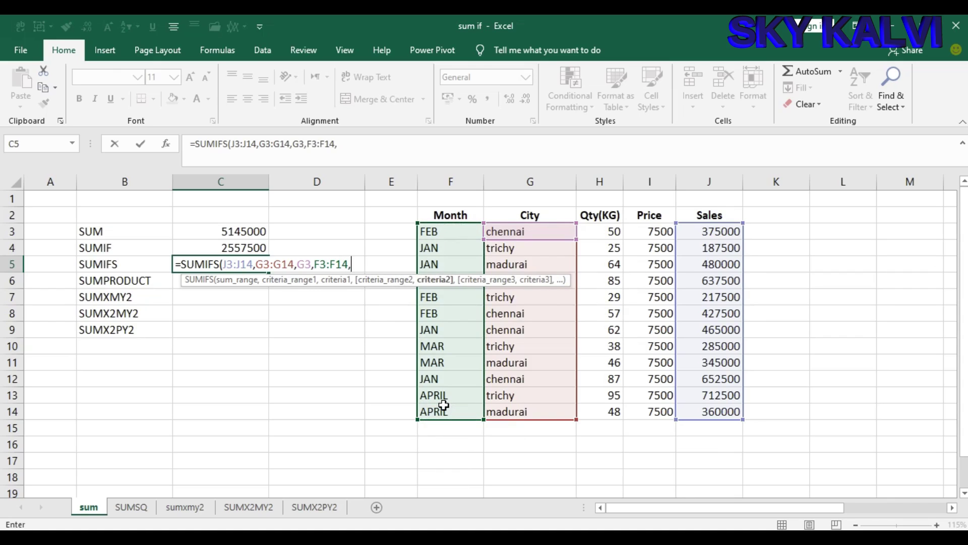
left_click(440, 248)
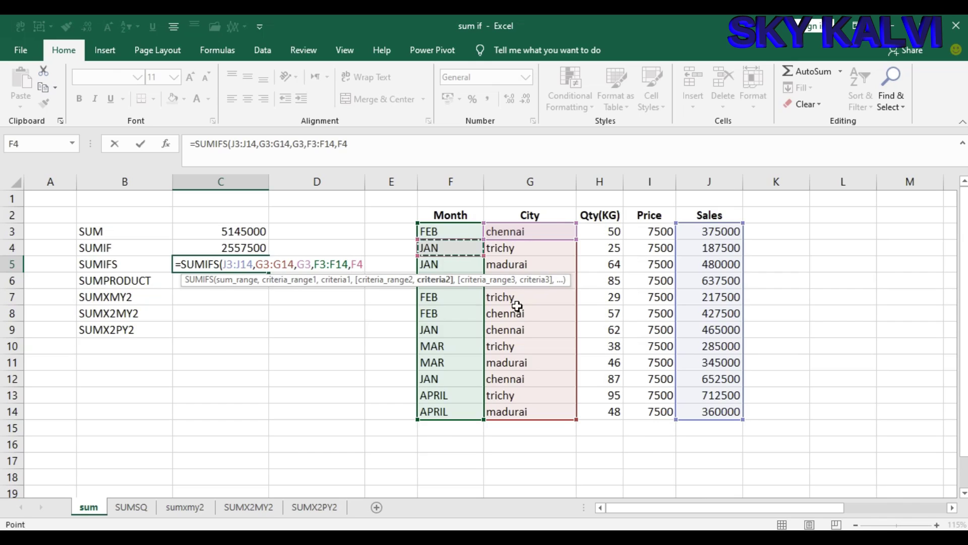
type(")")
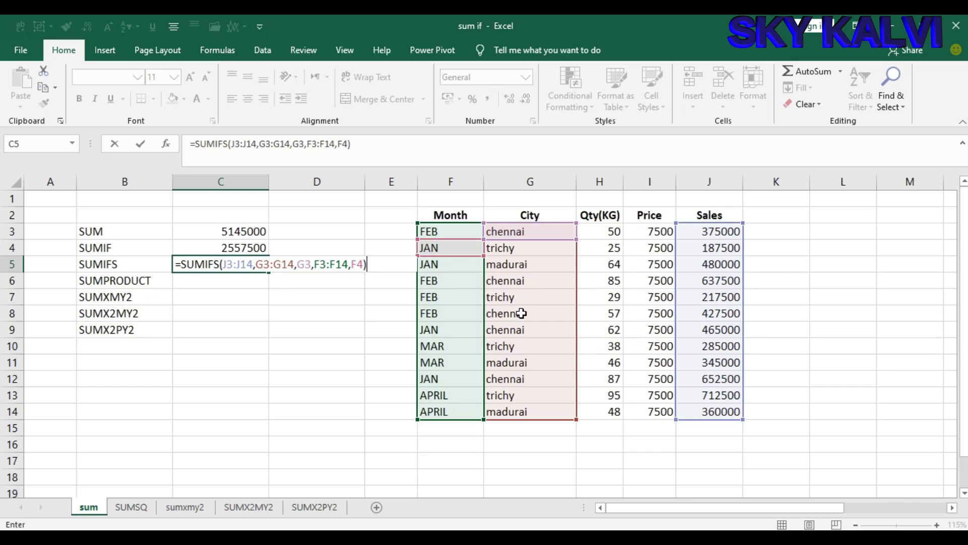
key("Return")
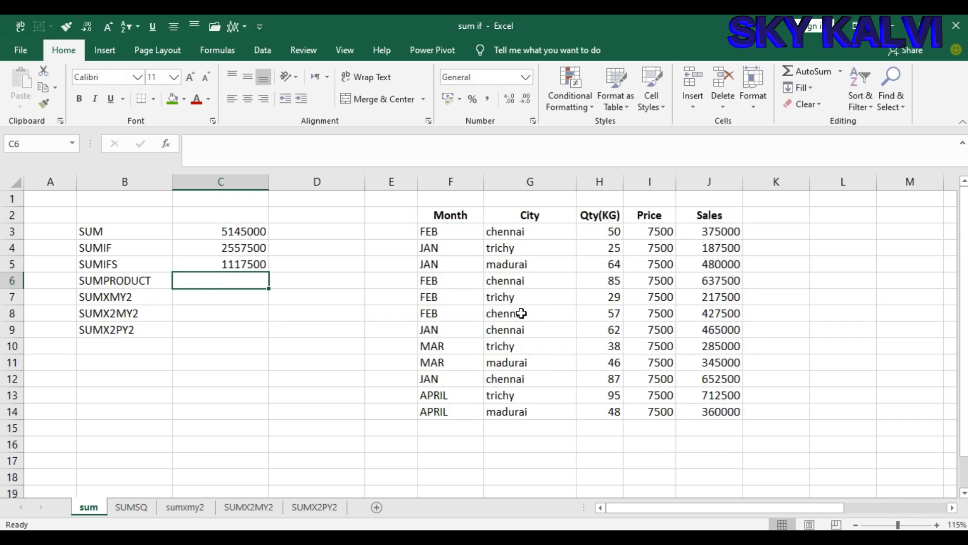
Change the month criterion in C5's SUMIFS formula to F3, giving =SUMIFS(J3:J14,G3:G14,G3,F3:F14,F3).
left_click(257, 264)
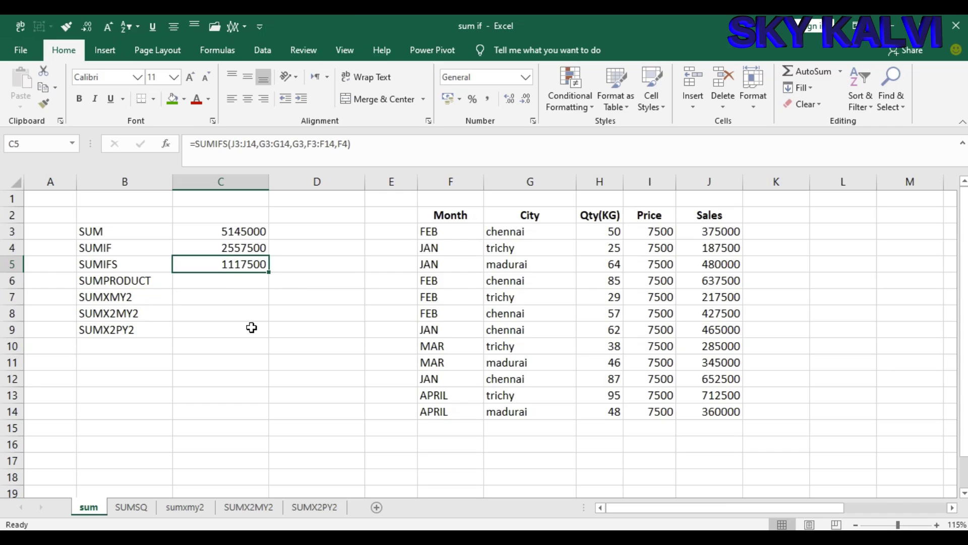
double_click(243, 265)
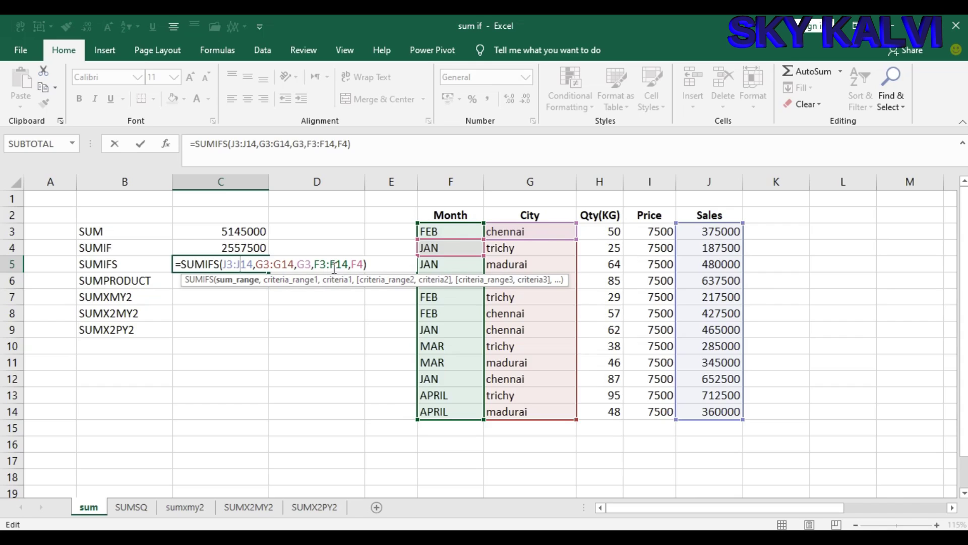
left_click(364, 265)
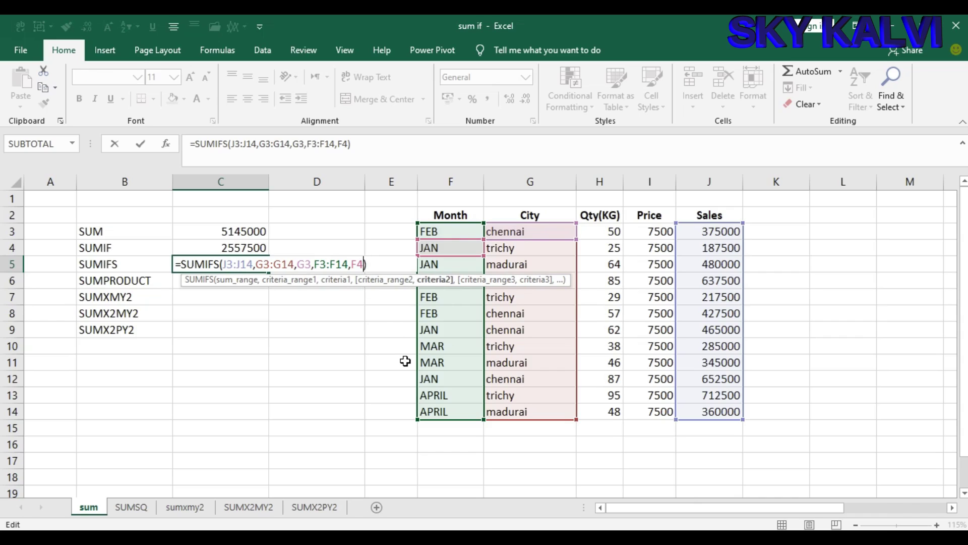
key("BackSpace")
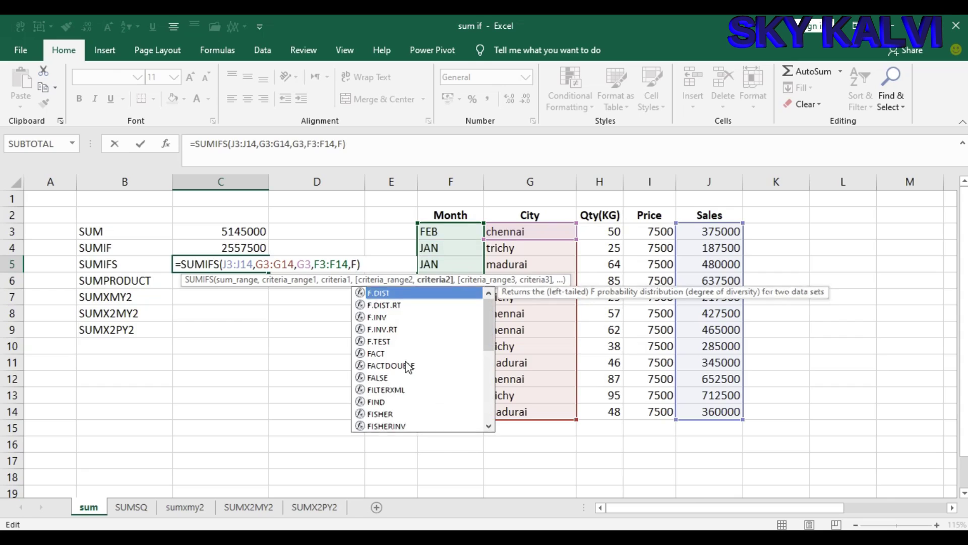
type("3")
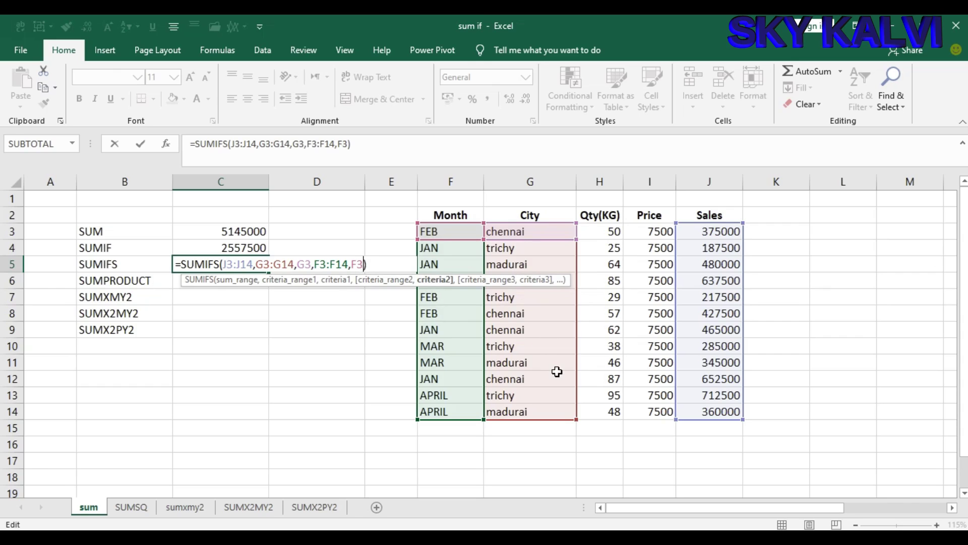
key("Return")
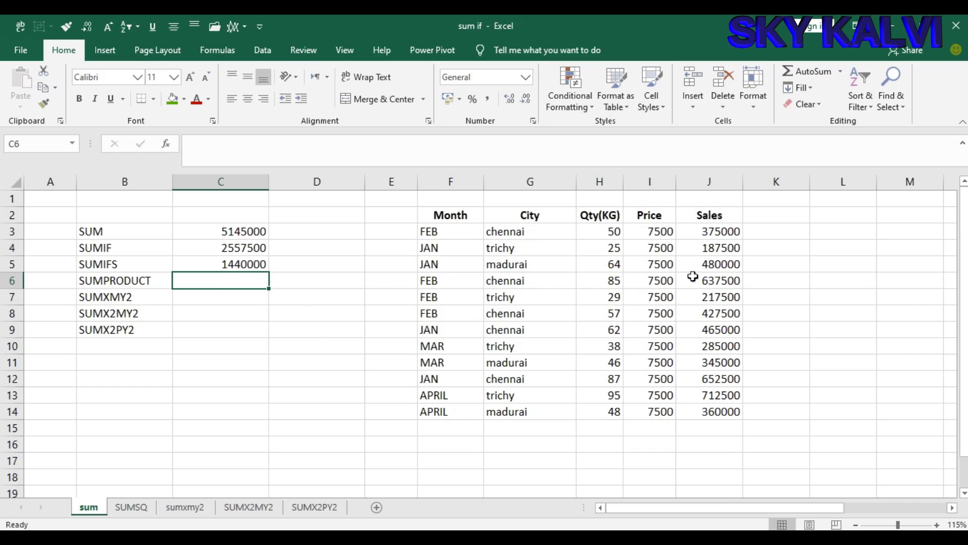
Cross-check the SUMIFS result by selecting the FEB chennai sales in J3, J6 and J8 together and reading their sum.
left_click(443, 232)
left_click(455, 285)
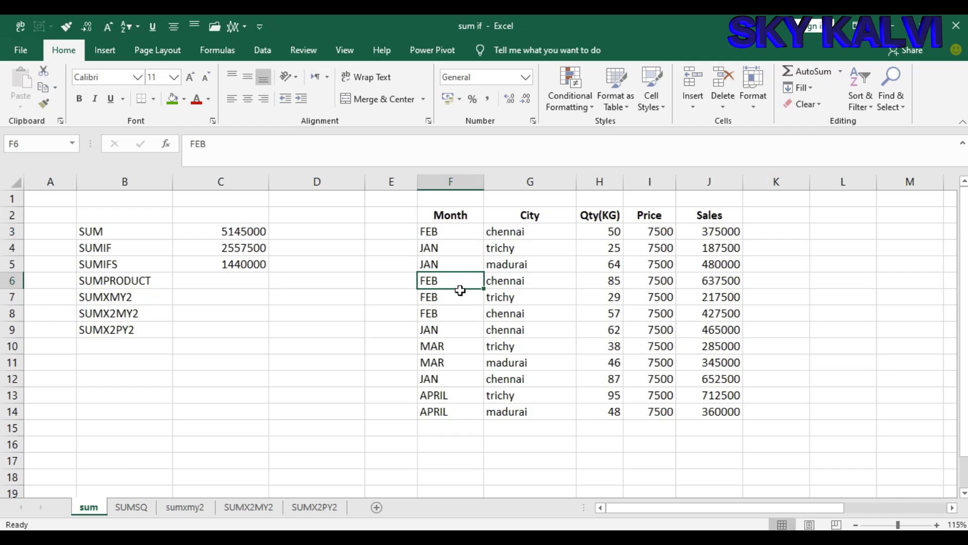
left_click(462, 315)
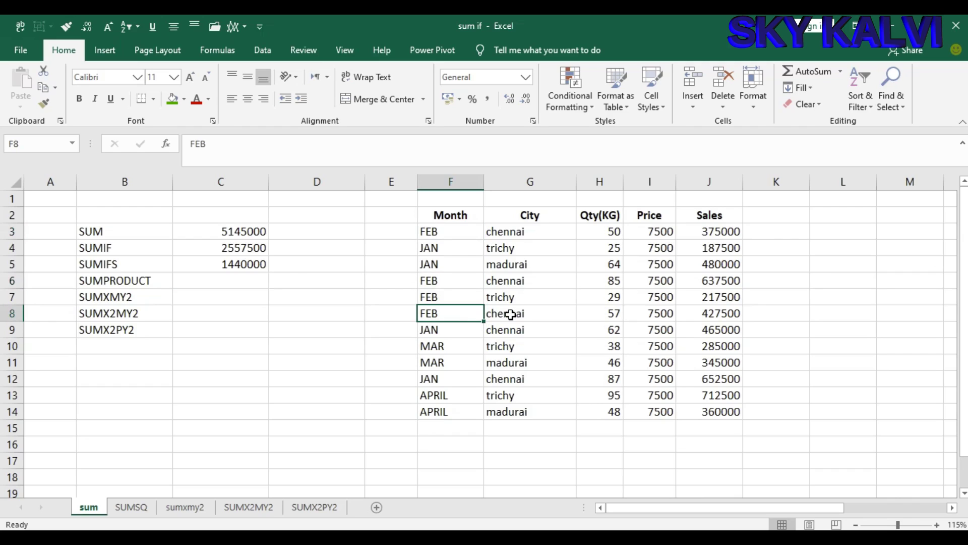
left_click(720, 232, "ctrl")
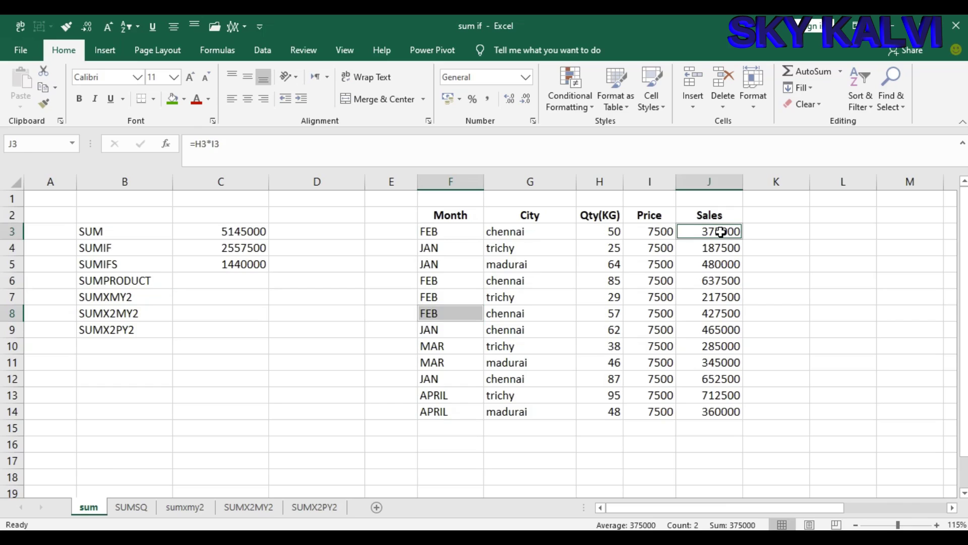
left_click(888, 249)
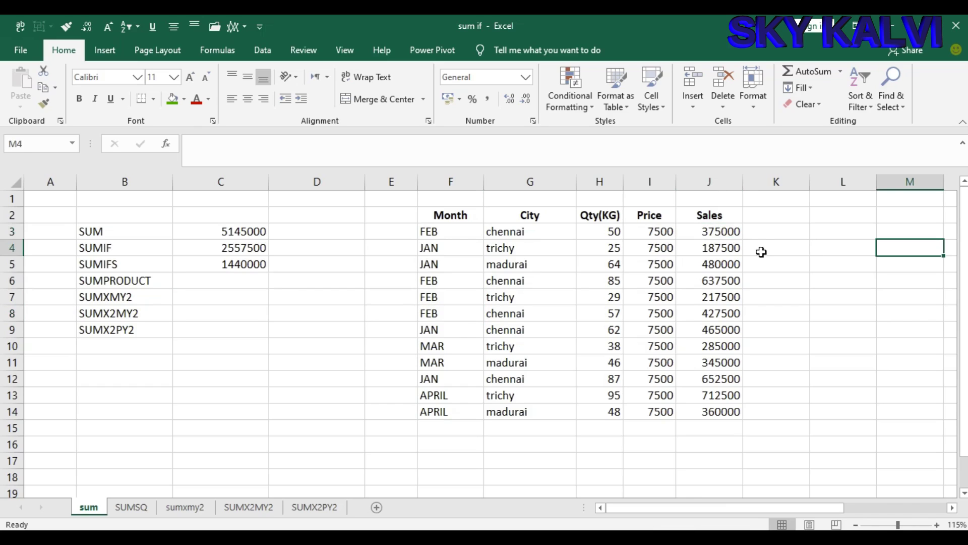
left_click(724, 233)
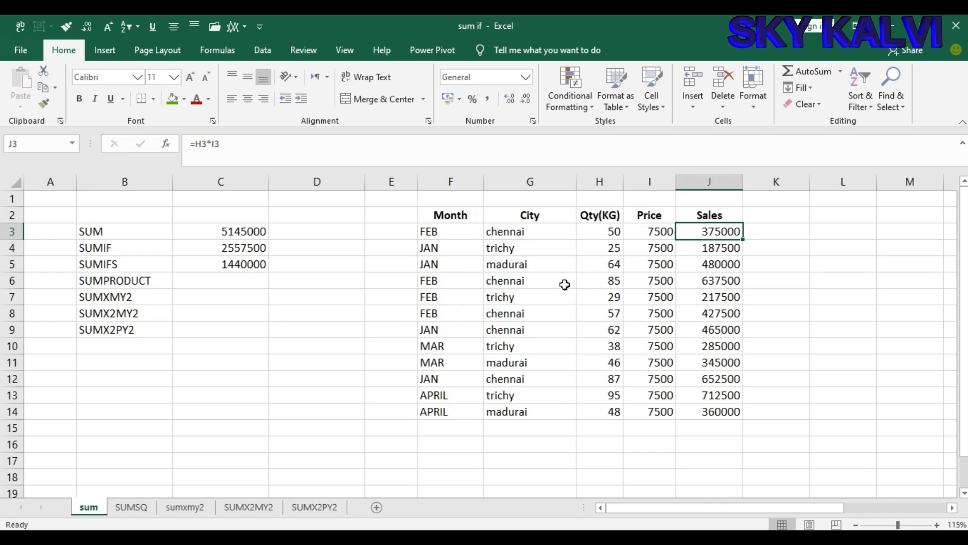
left_click(709, 284, "ctrl")
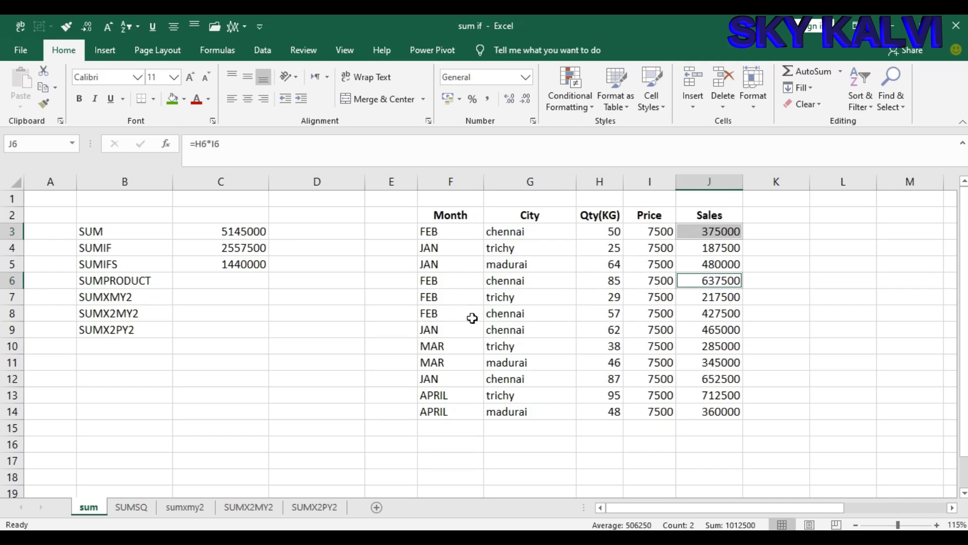
left_click(707, 315, "ctrl")
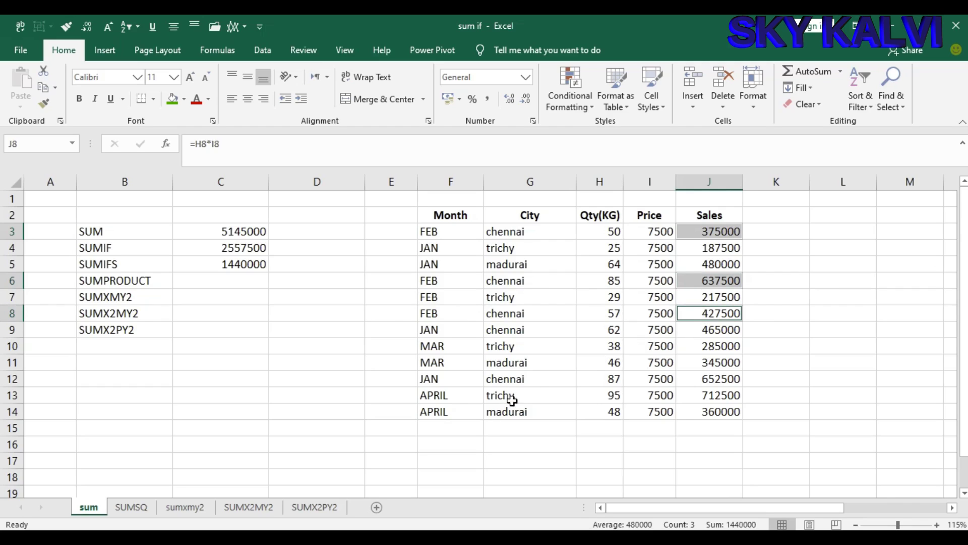
mouse_move(736, 530)
left_click(285, 343)
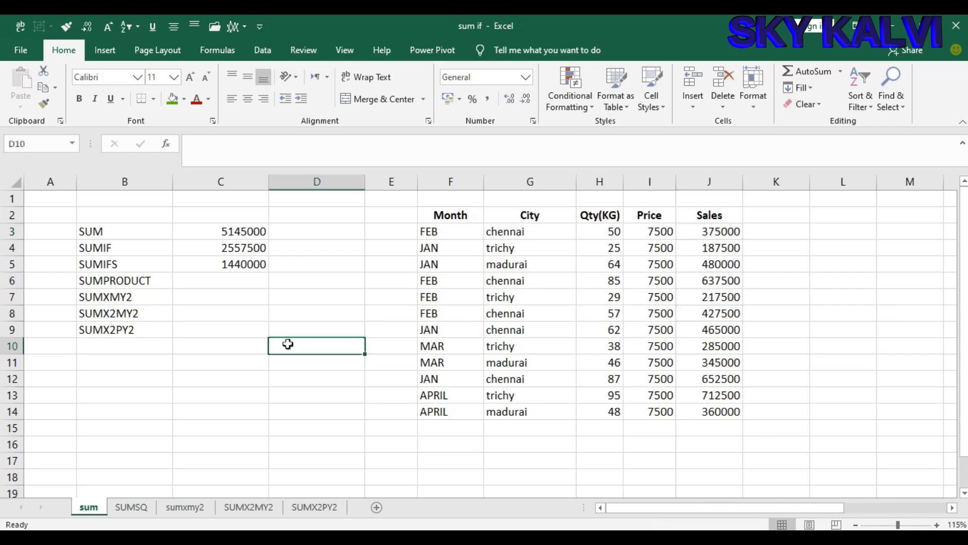
Review the SUMIFS formula in C5 and compare the SUM formula in C3 with the Sales values J3:J14.
left_click(210, 264)
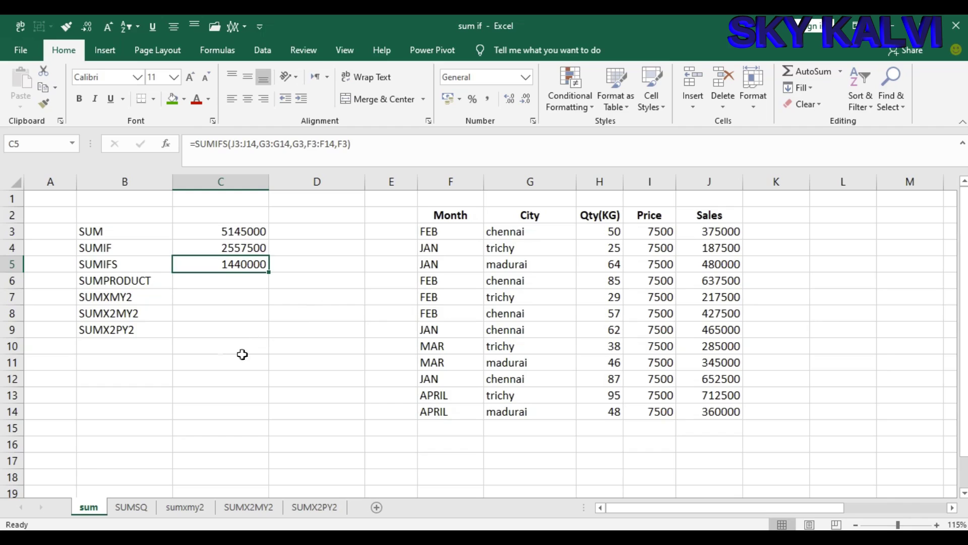
key("Down")
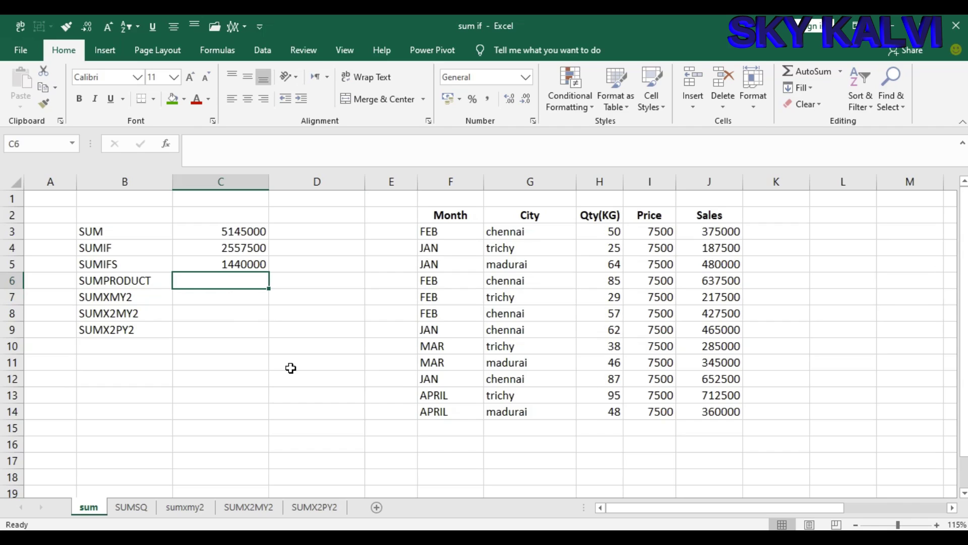
left_click(221, 233)
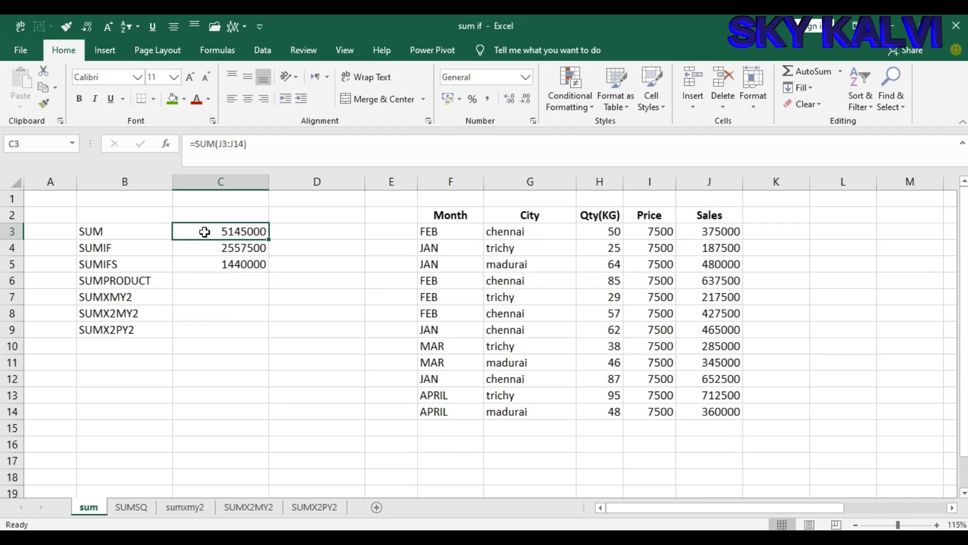
left_click_drag(720, 233, 738, 409)
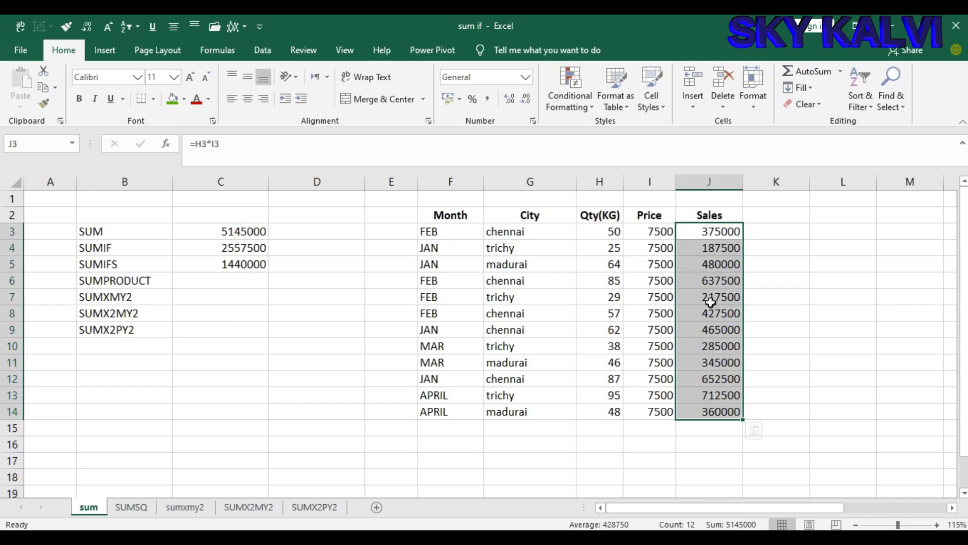
Examine the quantity, price and Sales formula in row 3, and check the sum of the Sales column down to row 14.
left_click(607, 231)
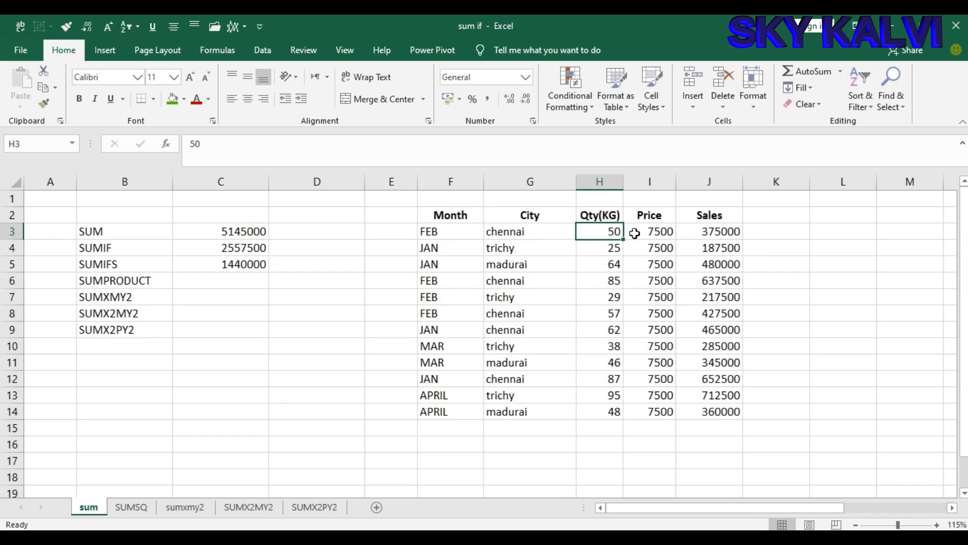
left_click(644, 232)
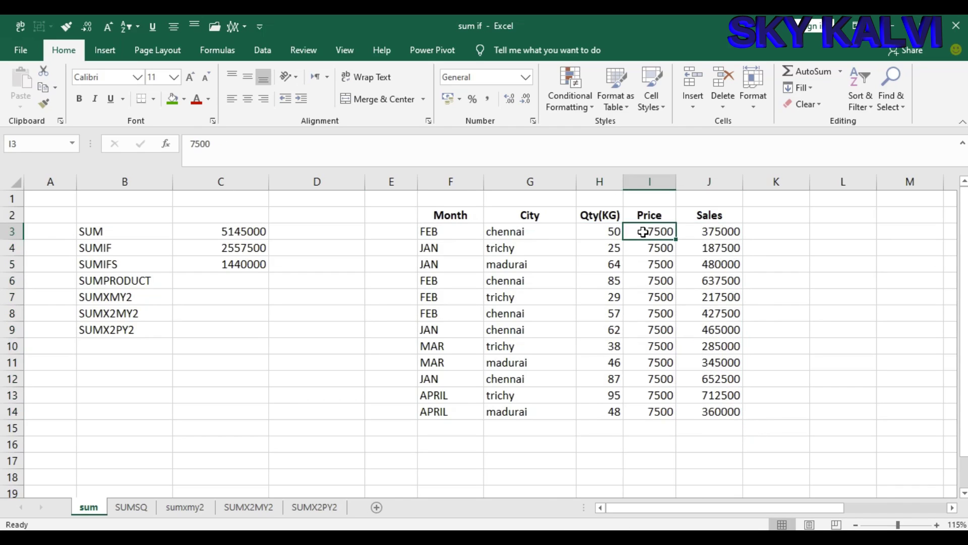
left_click(717, 232)
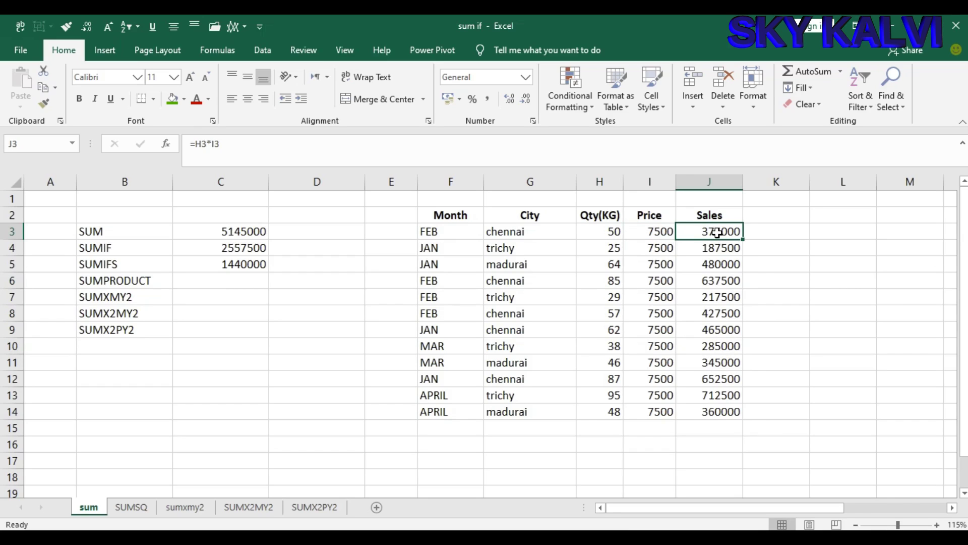
left_click_drag(717, 232, 746, 411)
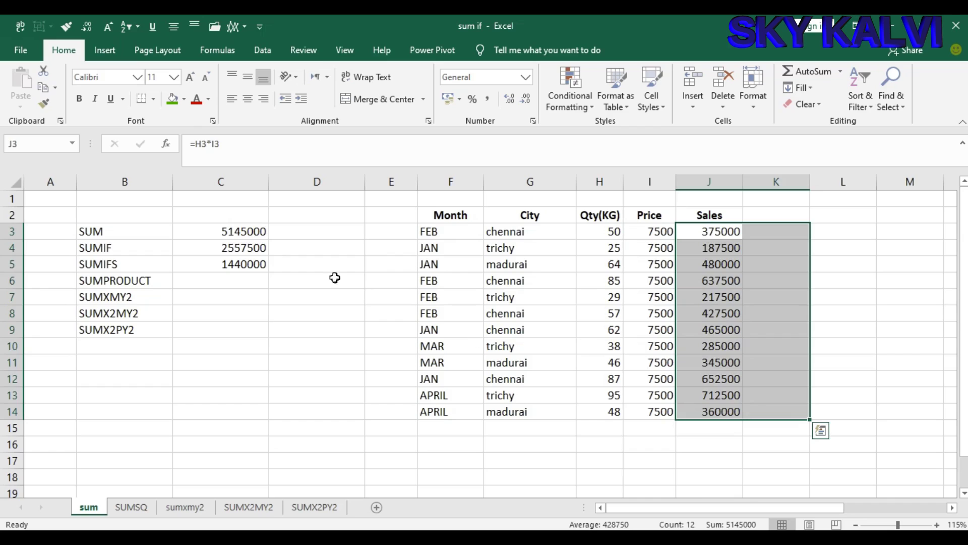
Compare the SUM formula in C3 with the sum of the entire Sales column J.
left_click(253, 233)
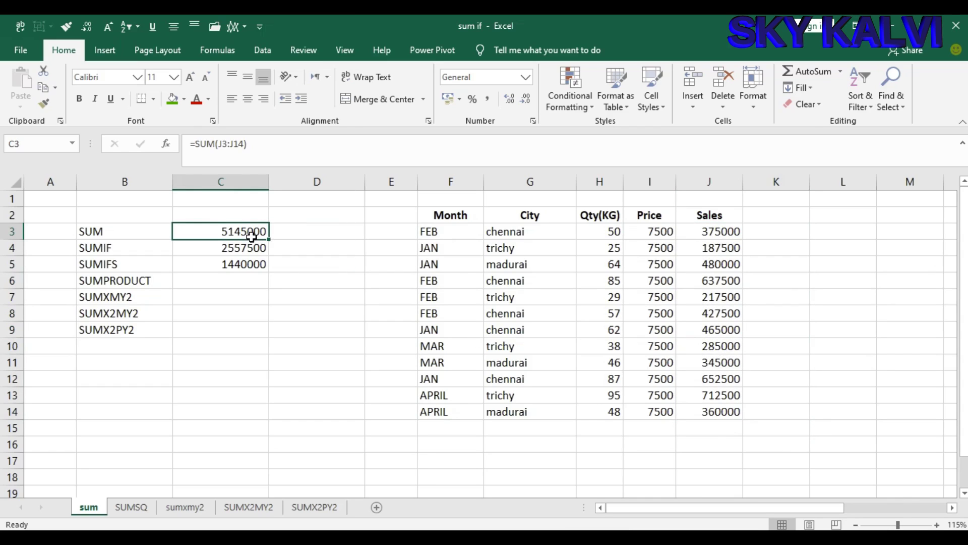
left_click(711, 181)
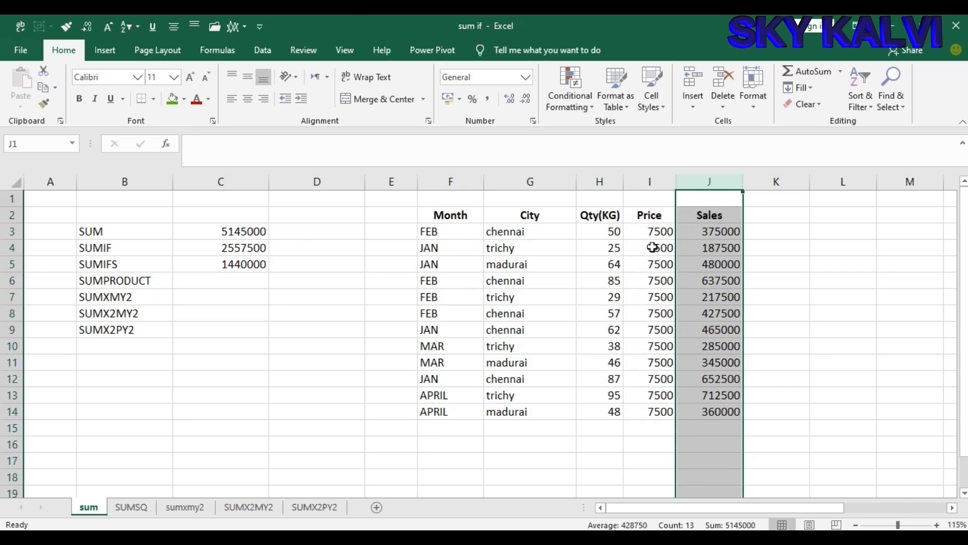
left_click(249, 231)
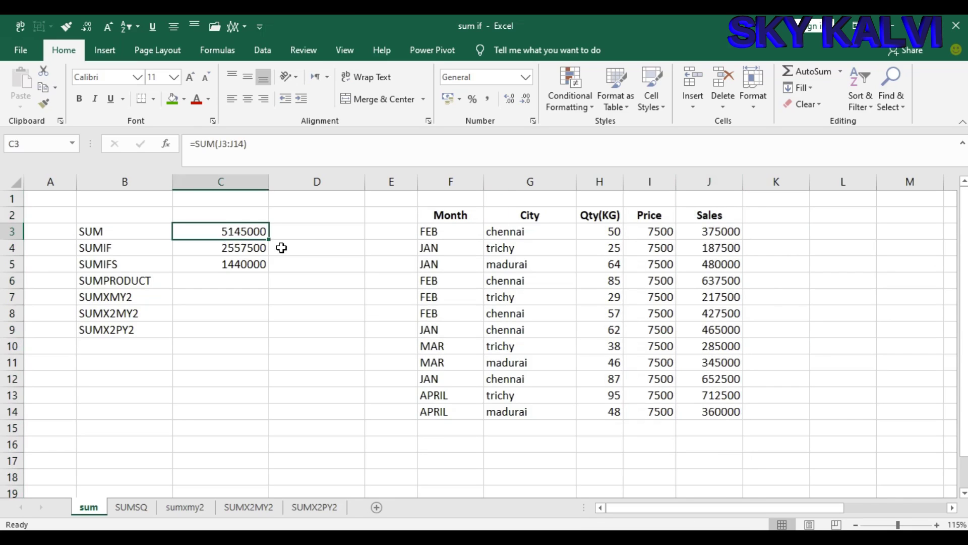
Enter =SUMPRODUCT(H3:H14,I3:I14) in C6 to total quantity times price for all rows.
left_click(224, 281)
type("=")
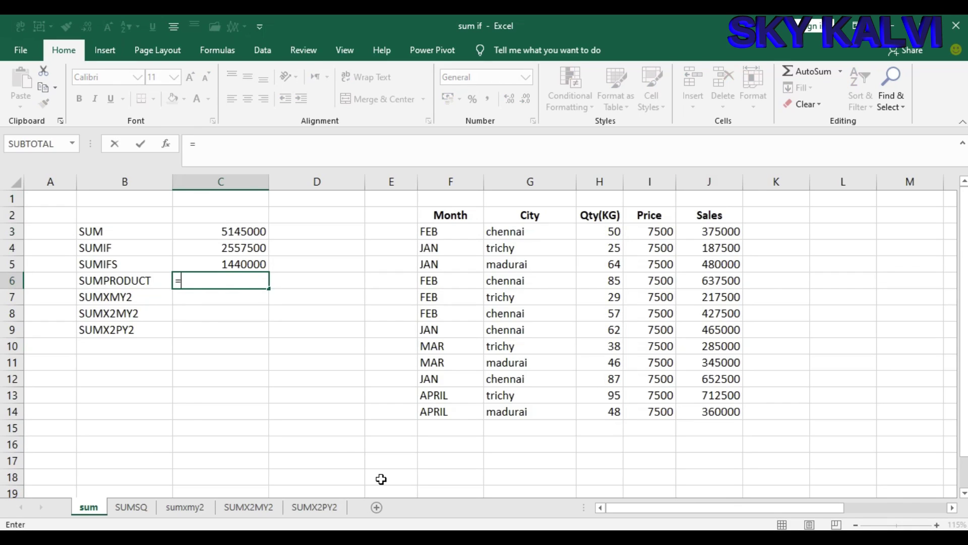
type("SUM")
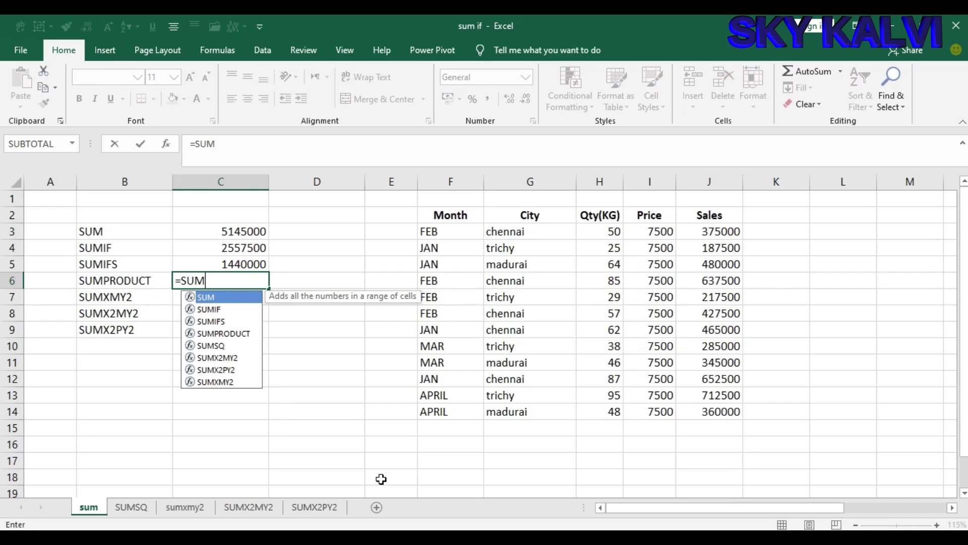
type("PR")
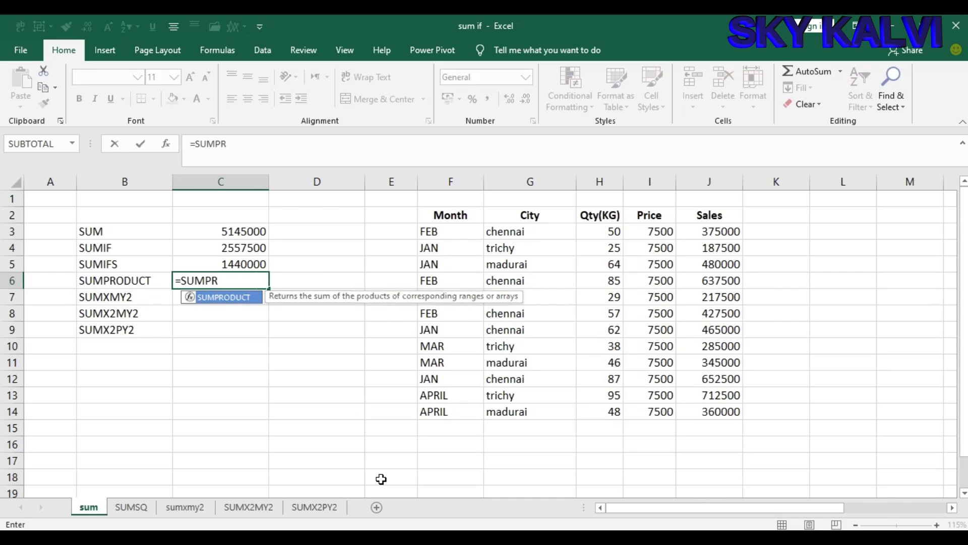
key("Tab")
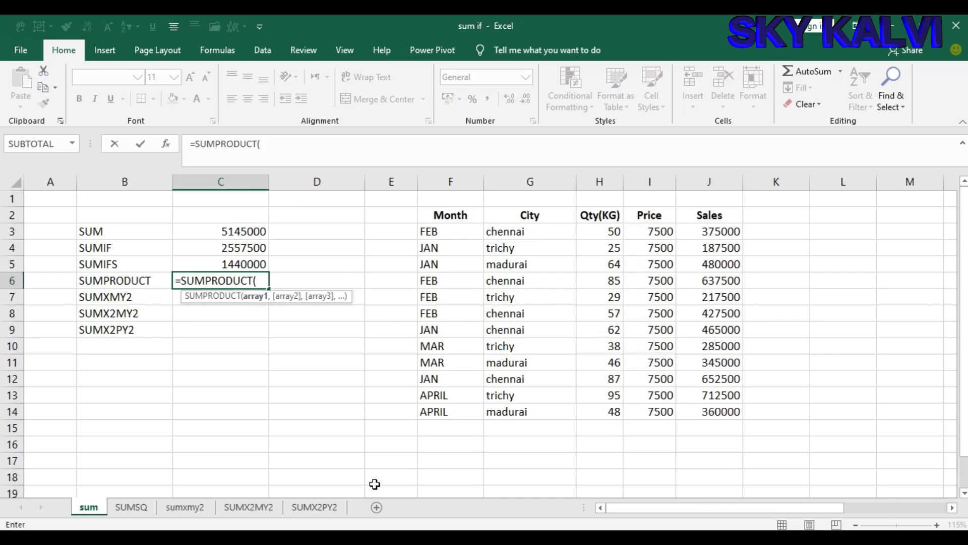
left_click(596, 229)
left_click_drag(596, 229, 614, 411)
type(",")
left_click_drag(660, 230, 668, 411)
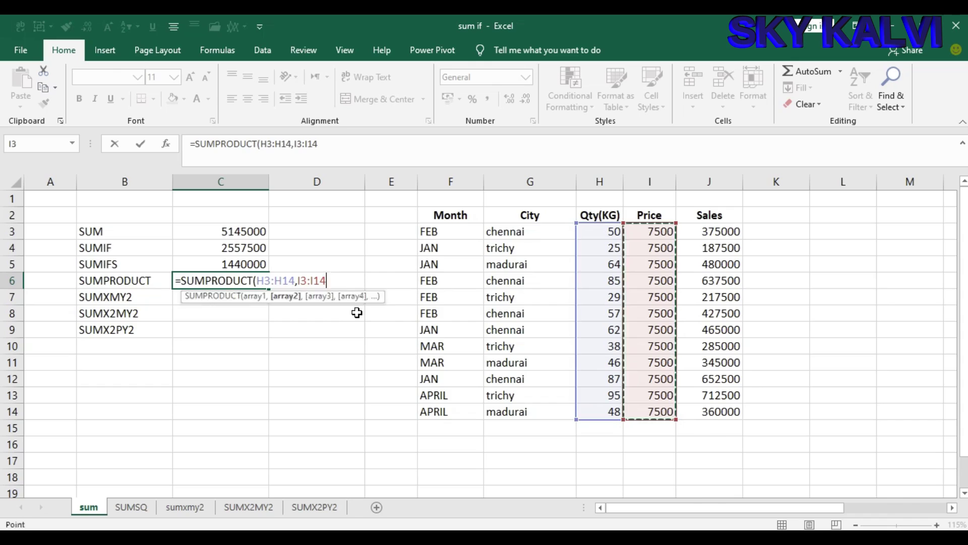
type(")")
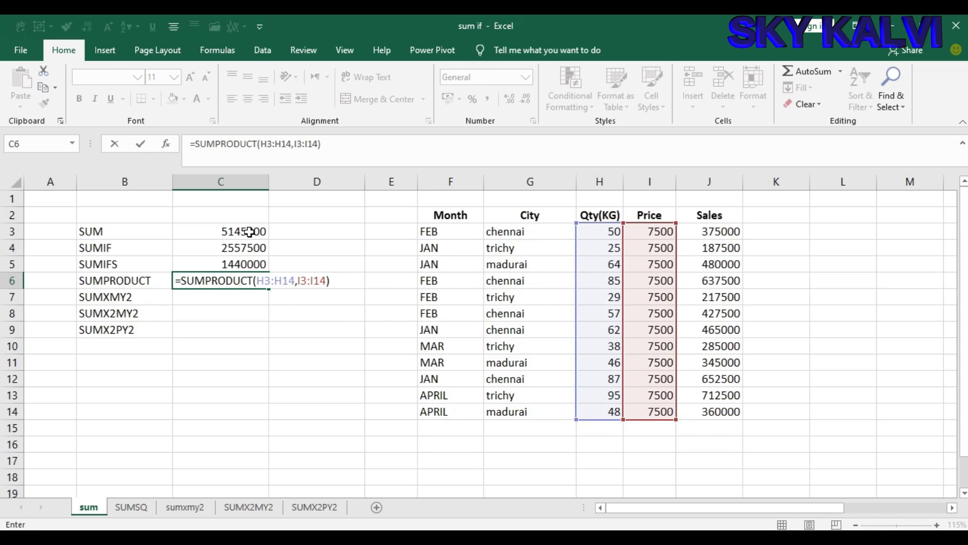
key("Return")
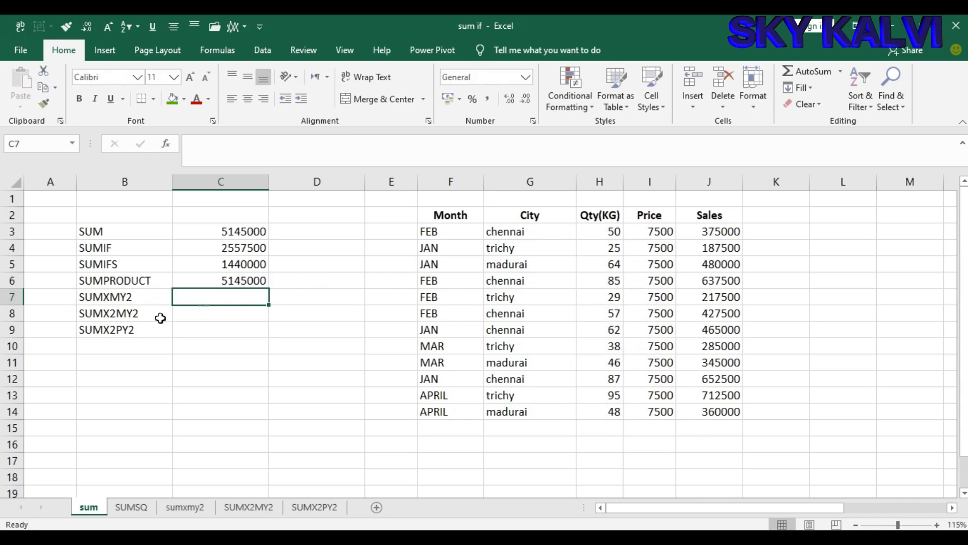
Review the SUMPRODUCT formula in C6 against the SUM and SUMIF formulas in C3 and C4, and check the SUMXMY2 label in B7.
left_click(238, 282)
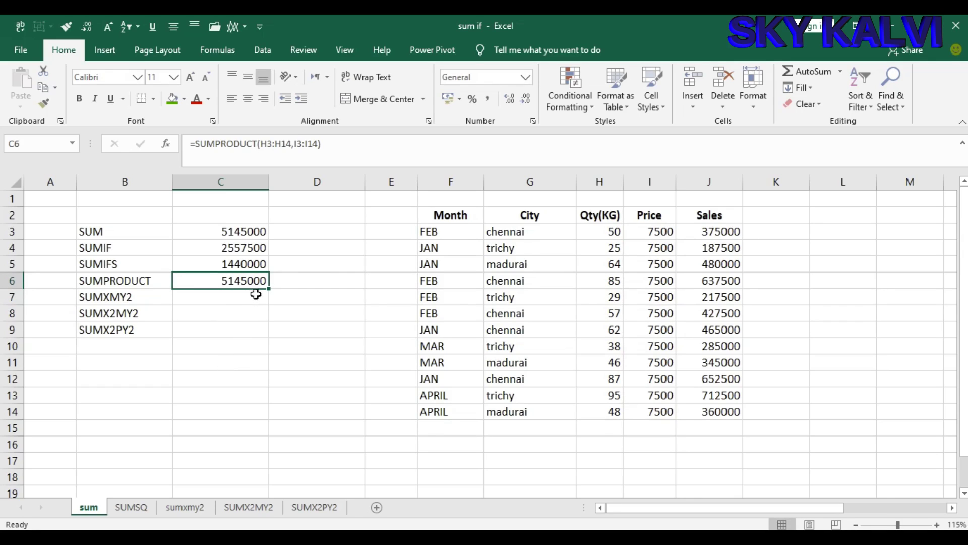
left_click(250, 231)
left_click(244, 247)
left_click(242, 283)
left_click(140, 299)
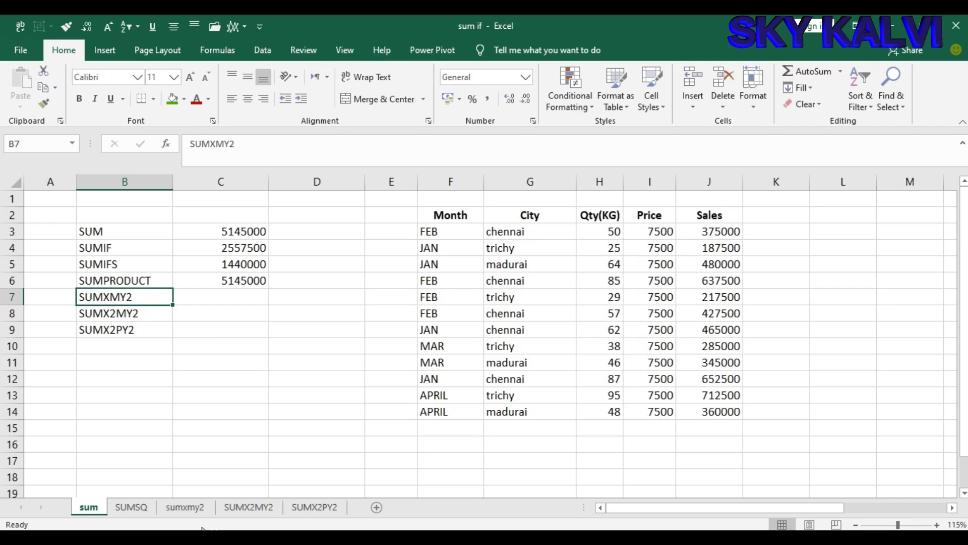
Add the label SUMSQ in B10 below the SUMX2PY2 entry.
left_click(129, 346)
type("SUMSQ")
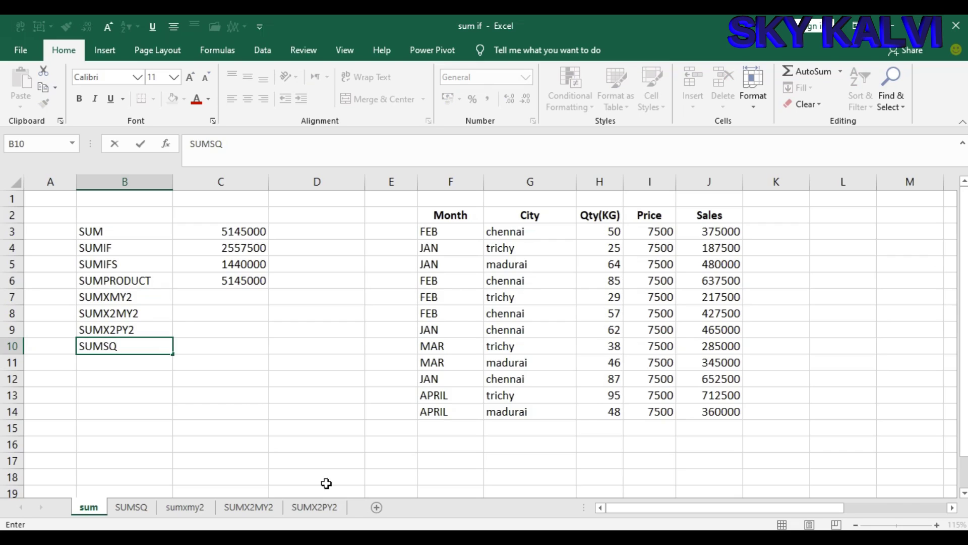
key("Return")
left_click(139, 382)
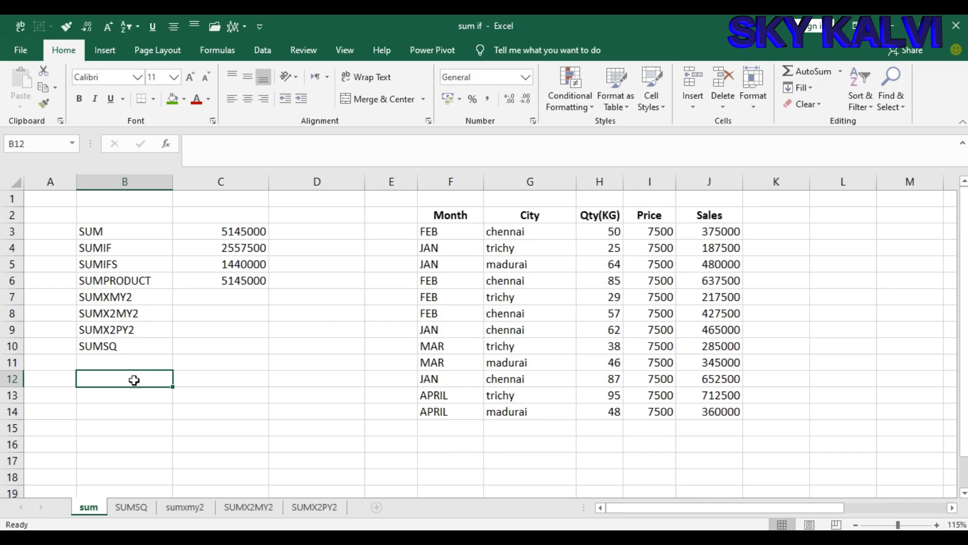
left_click(125, 439)
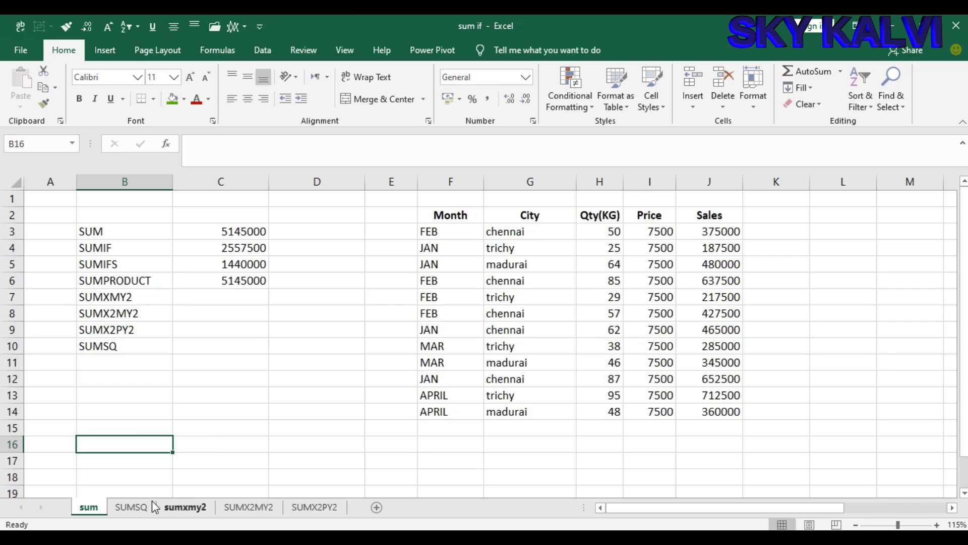
Open the SUMSQ sheet and examine the first row's numbers in B5 and C5 alongside the result rule in F4.
left_click(132, 508)
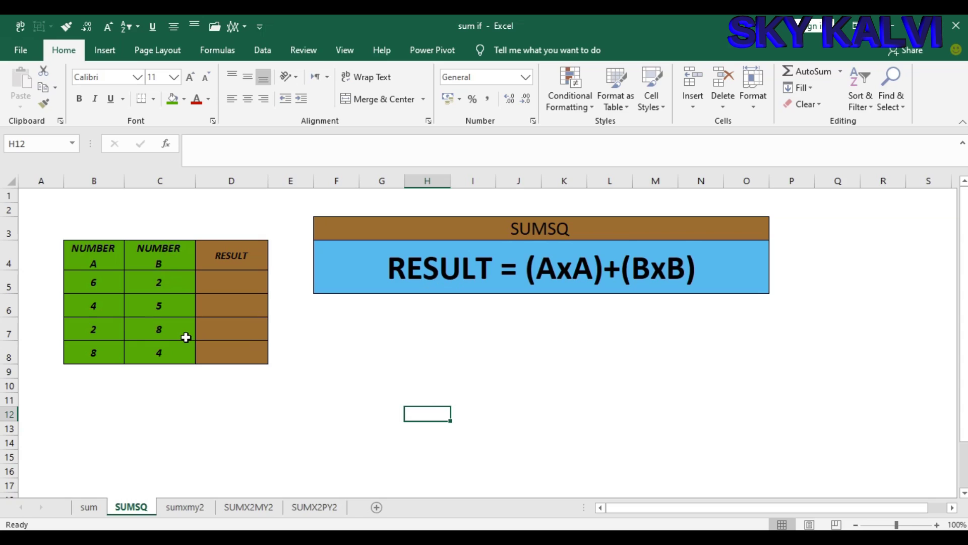
left_click(232, 286)
left_click(100, 284)
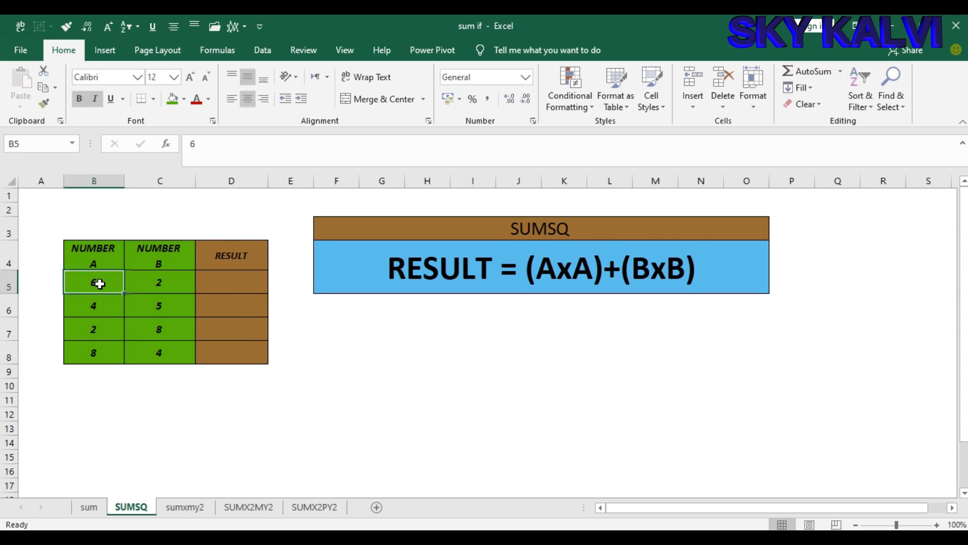
left_click(150, 284)
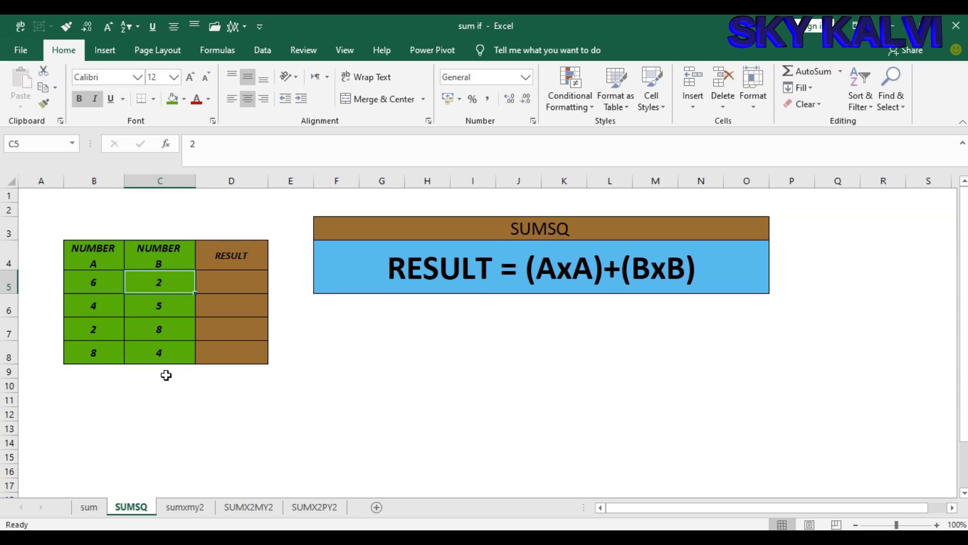
left_click(551, 280)
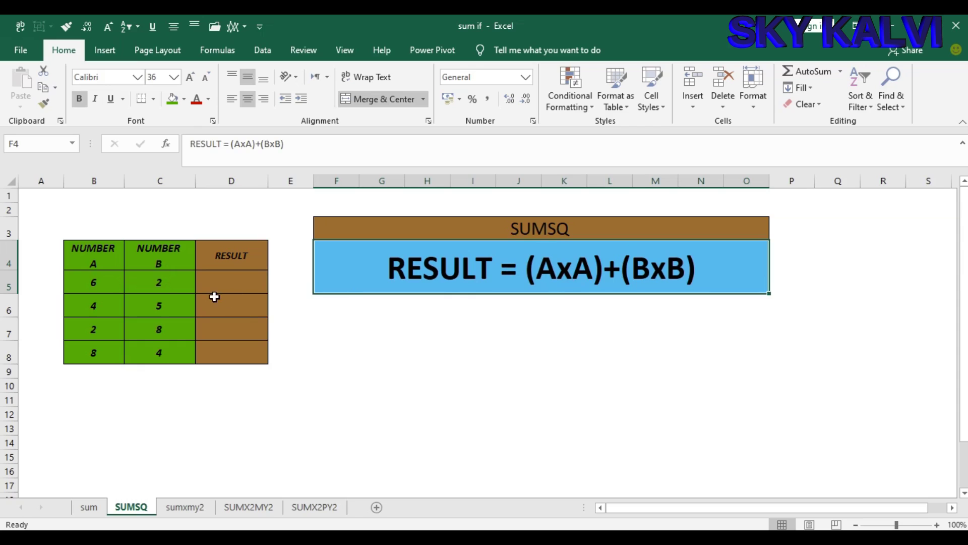
Enter =SUMSQ(B5,C5) in D5 and fill the formula down through D8.
left_click(236, 280)
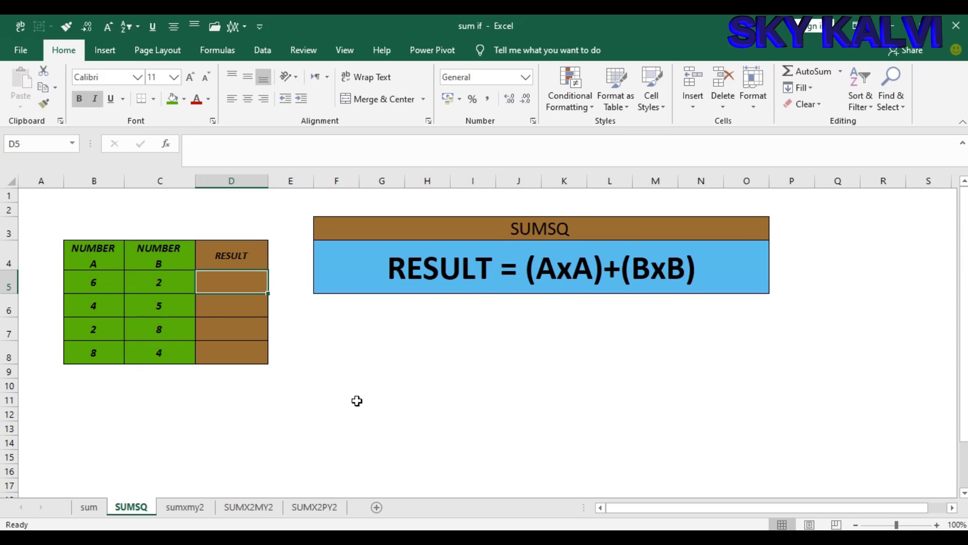
type("=")
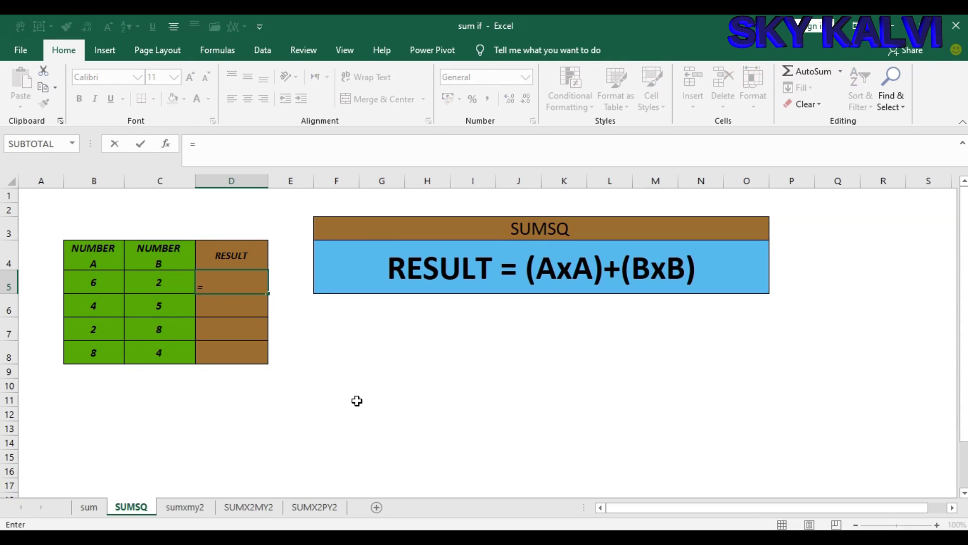
type("SUM")
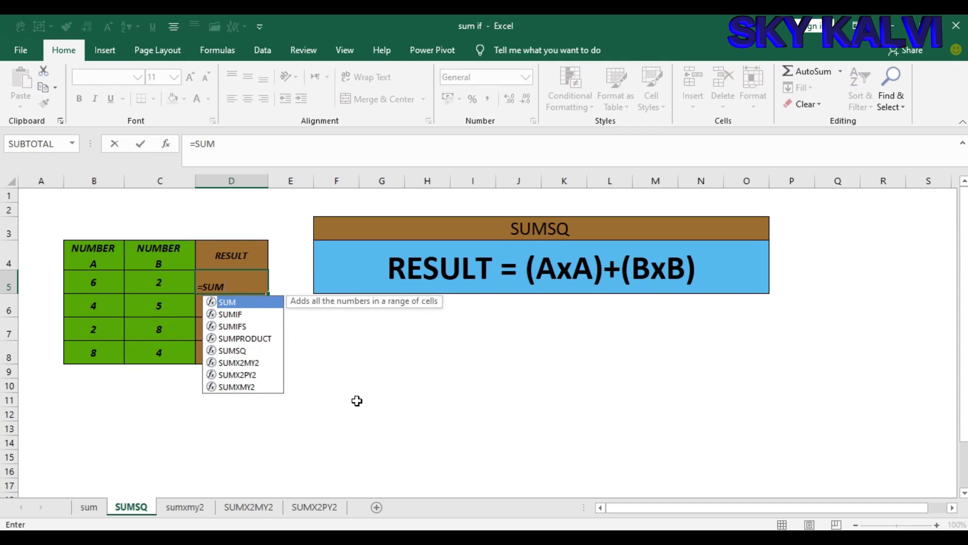
type("SQ(")
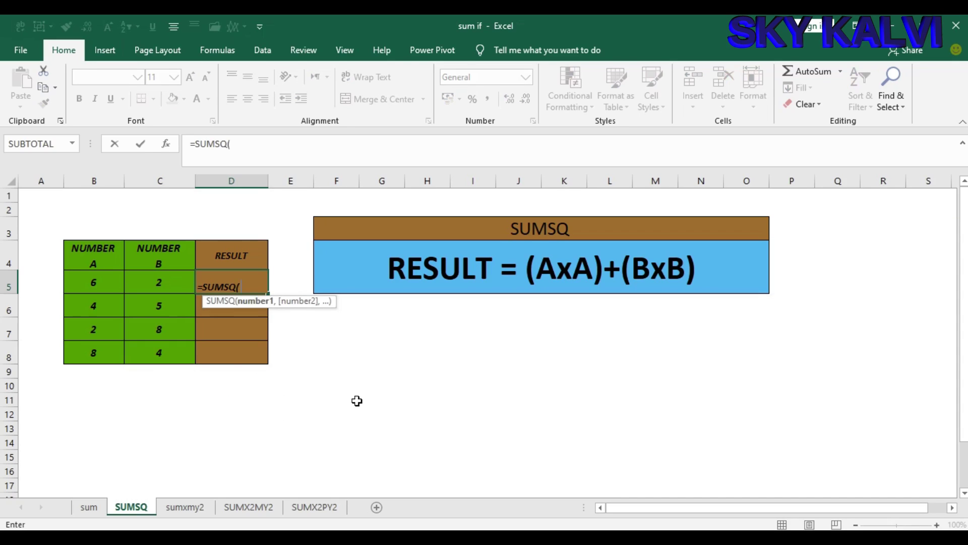
left_click(92, 286)
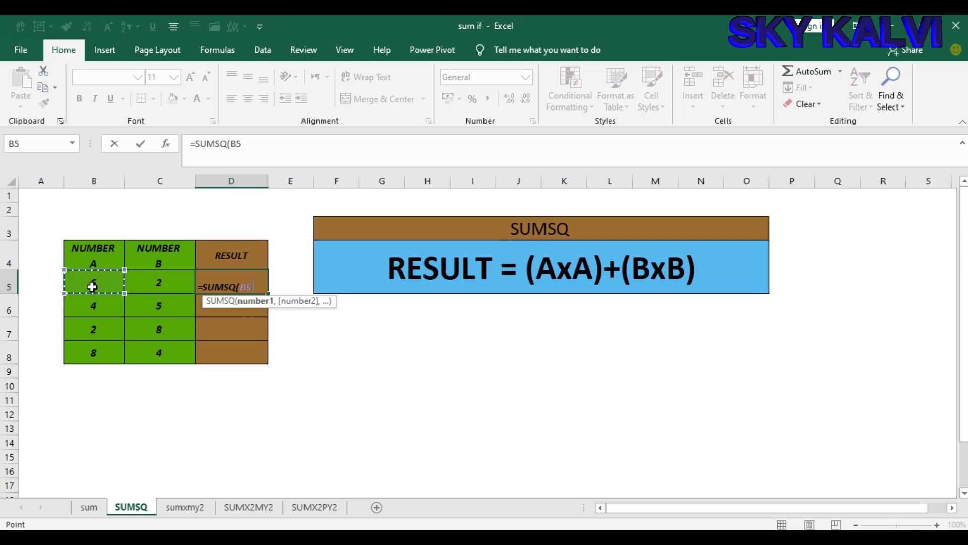
type(",")
left_click(159, 284)
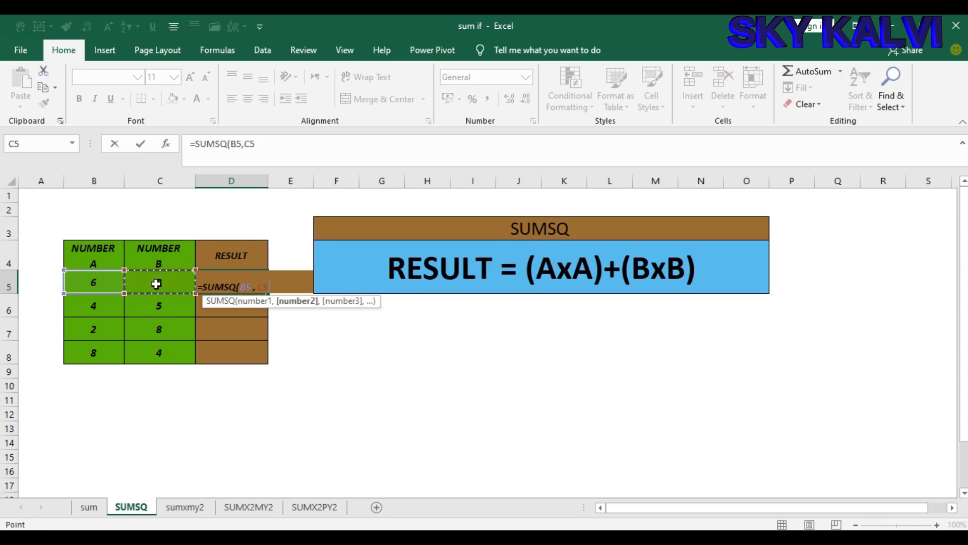
type(")")
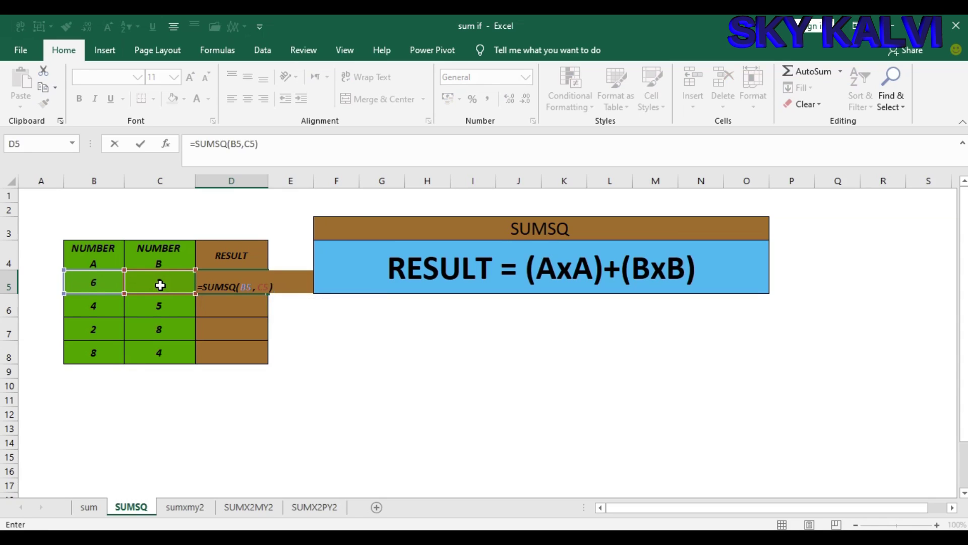
key("Return")
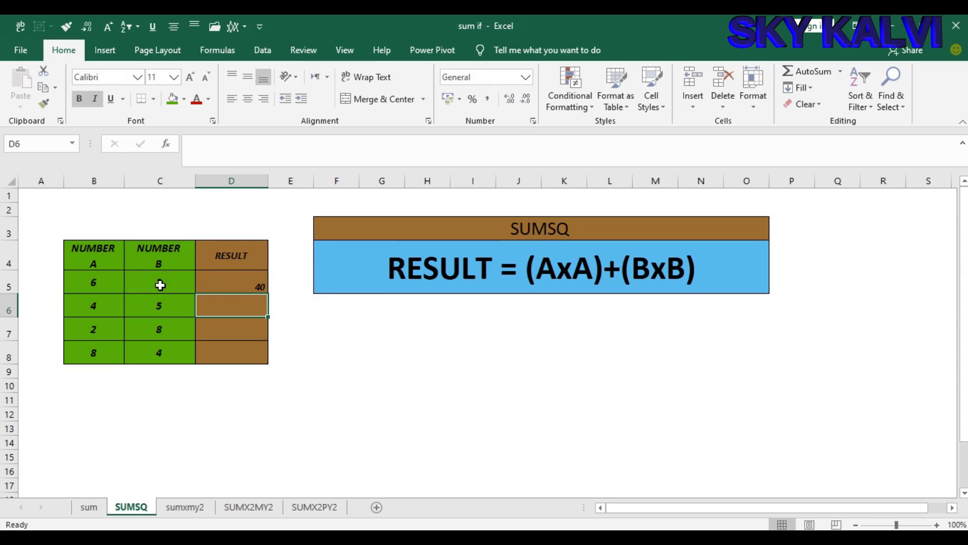
left_click(262, 289)
left_click_drag(268, 296, 274, 361)
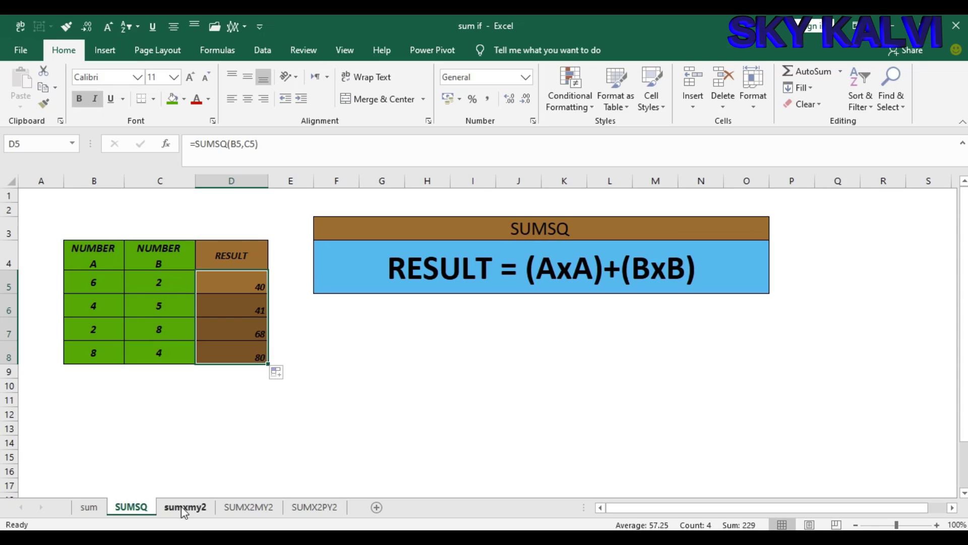
Check the SUMXMY2 entry in B7 of the sum sheet and open the sumxmy2 sheet.
left_click(95, 509)
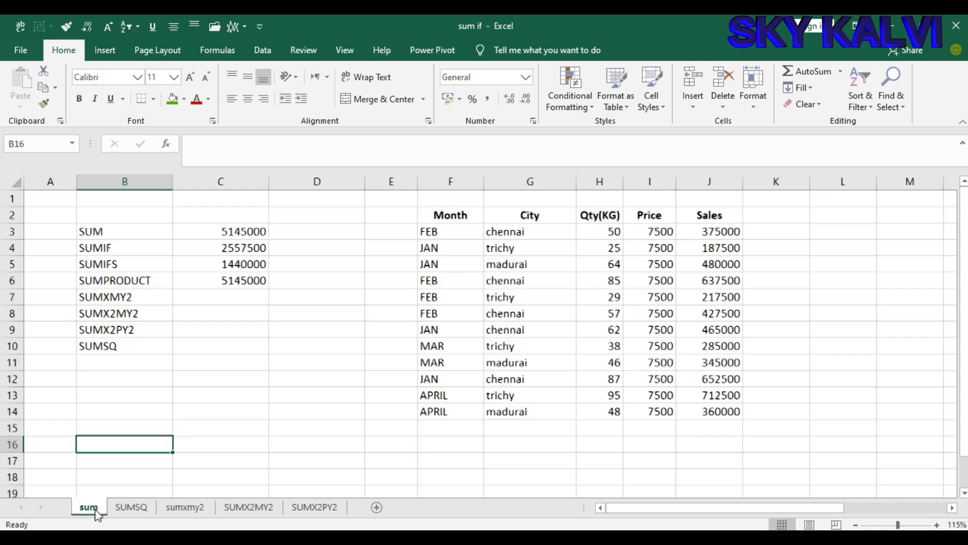
left_click(139, 301)
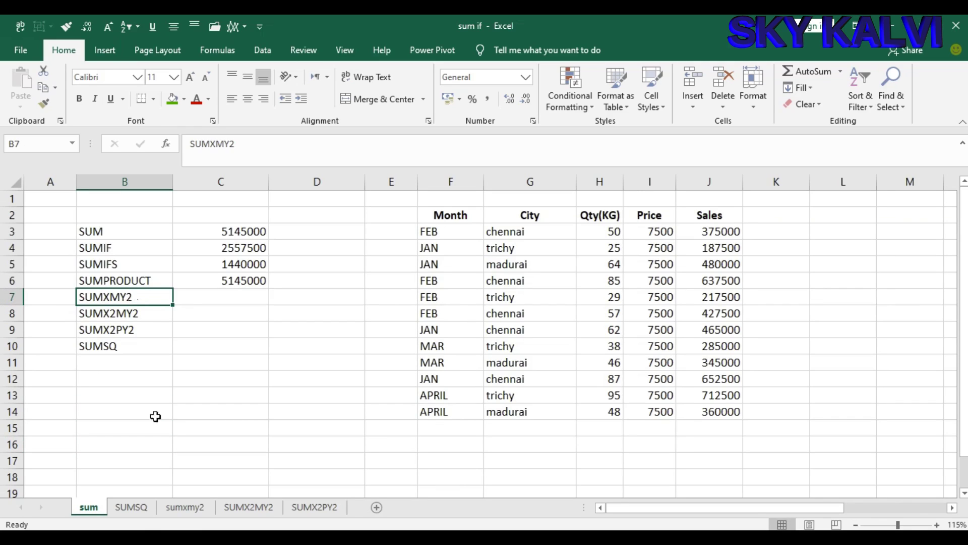
left_click(185, 507)
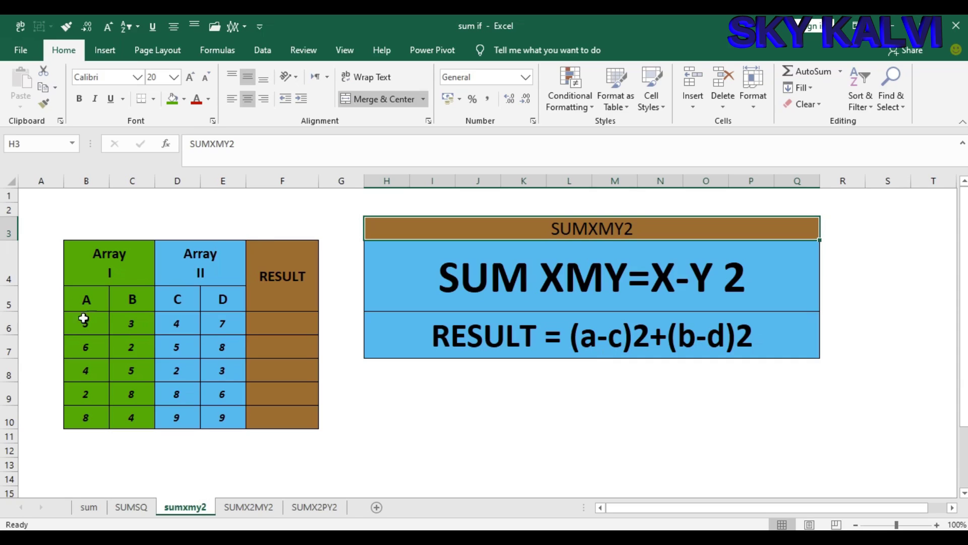
Examine the Array I block B4:C10 and the Array II block D4:E10, and select the first result cell F6.
left_click_drag(119, 271, 131, 416)
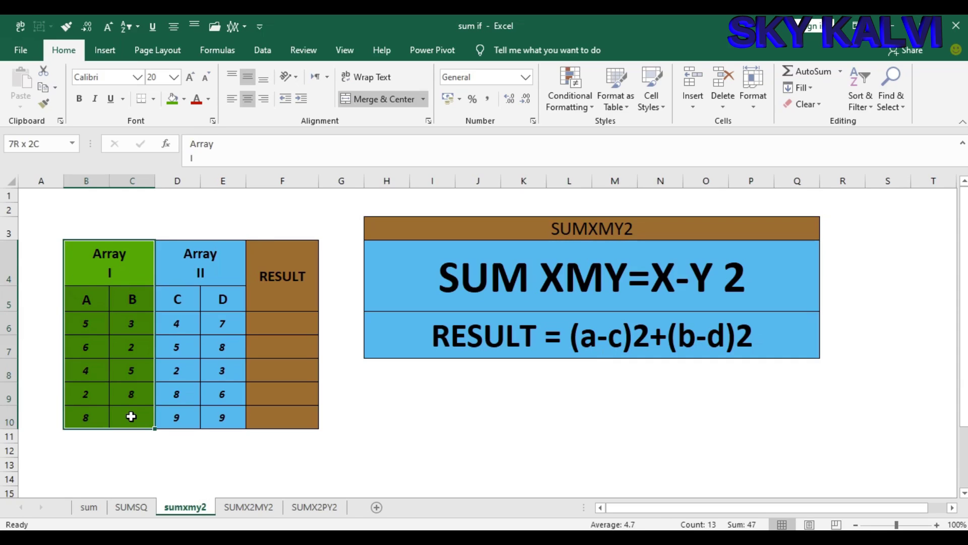
left_click(187, 271)
left_click_drag(186, 271, 197, 418)
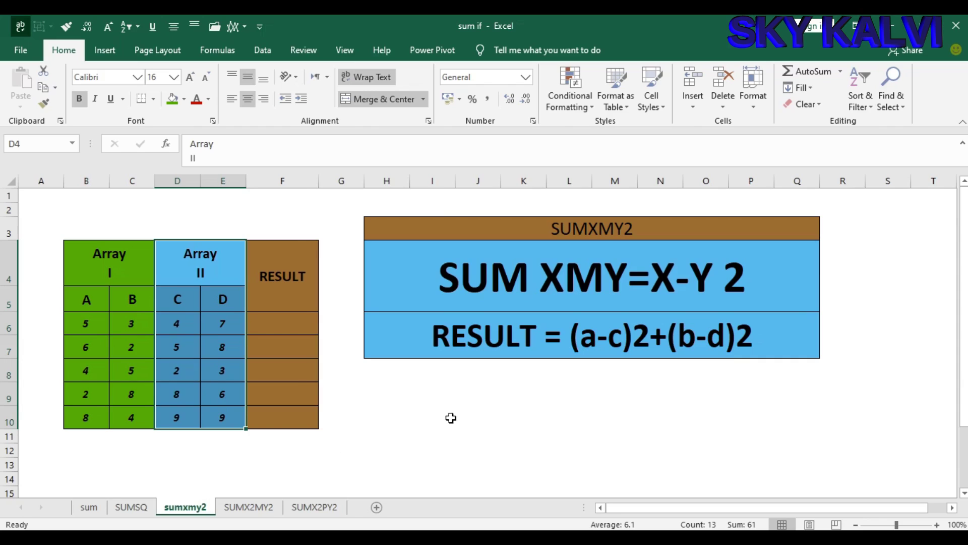
left_click(455, 402)
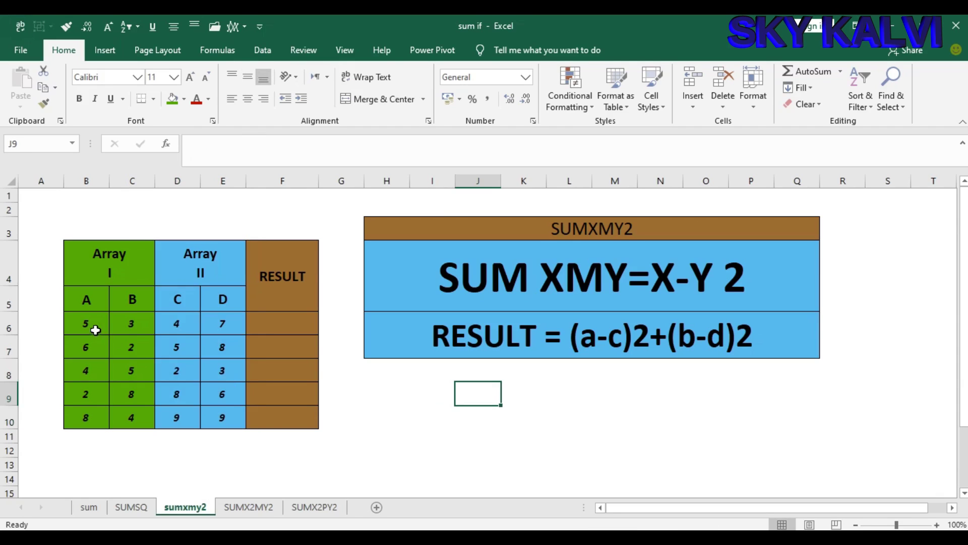
left_click(281, 323)
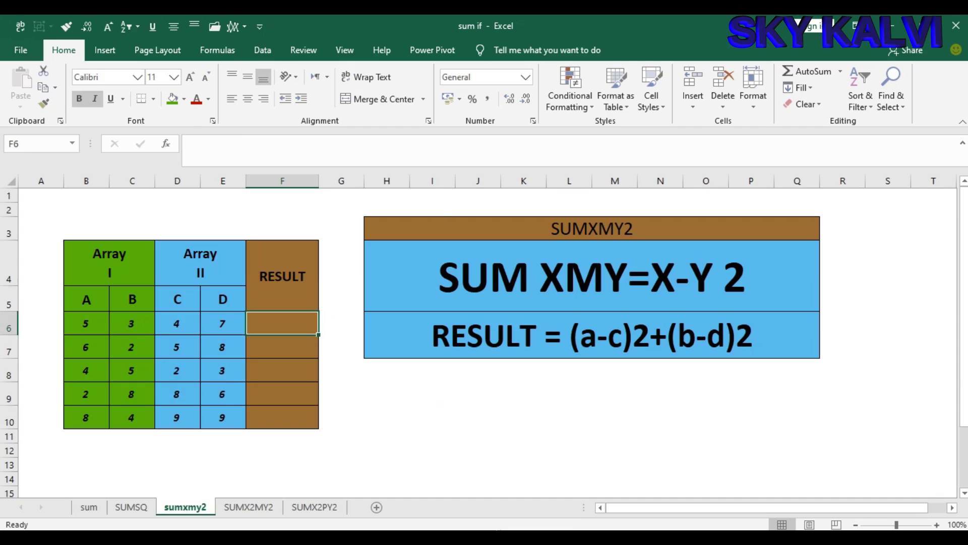
Enter =SUMXMY2(B6:C6,D6:E6) in the first result cell F6.
mouse_move(490, 536)
type("=")
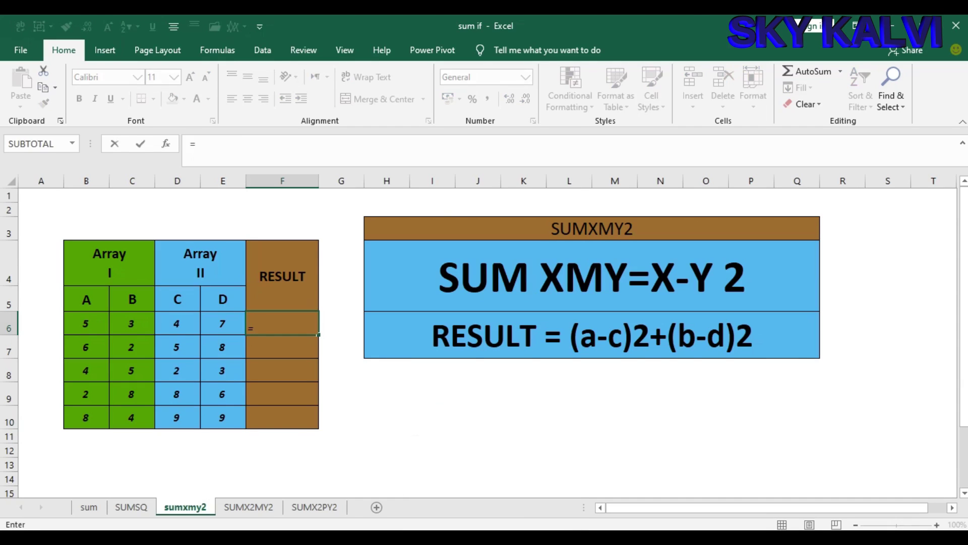
type("SUM")
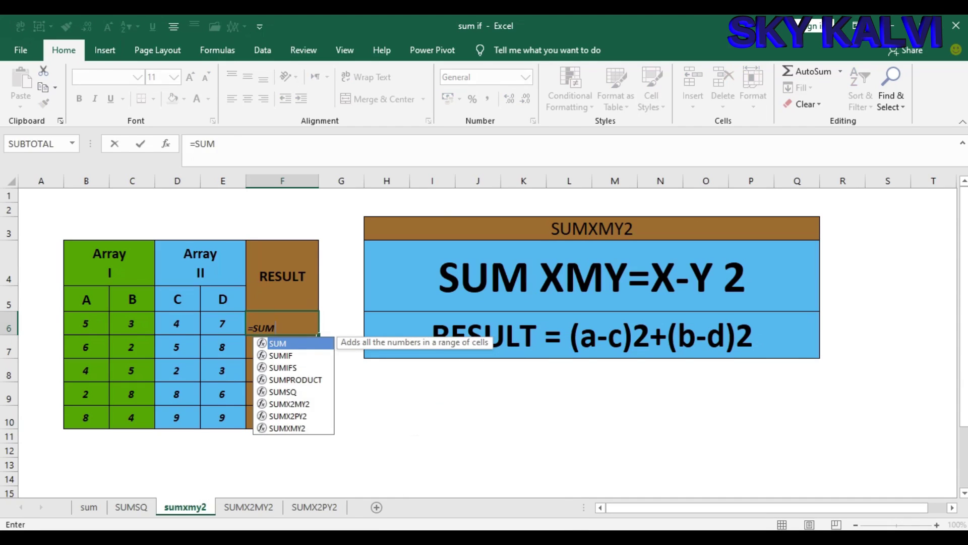
type("X")
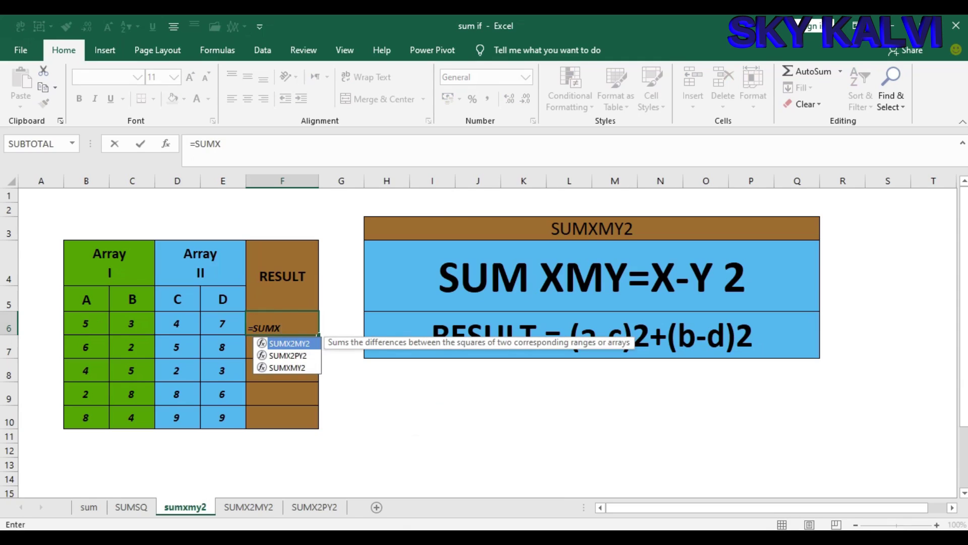
type("MY2(")
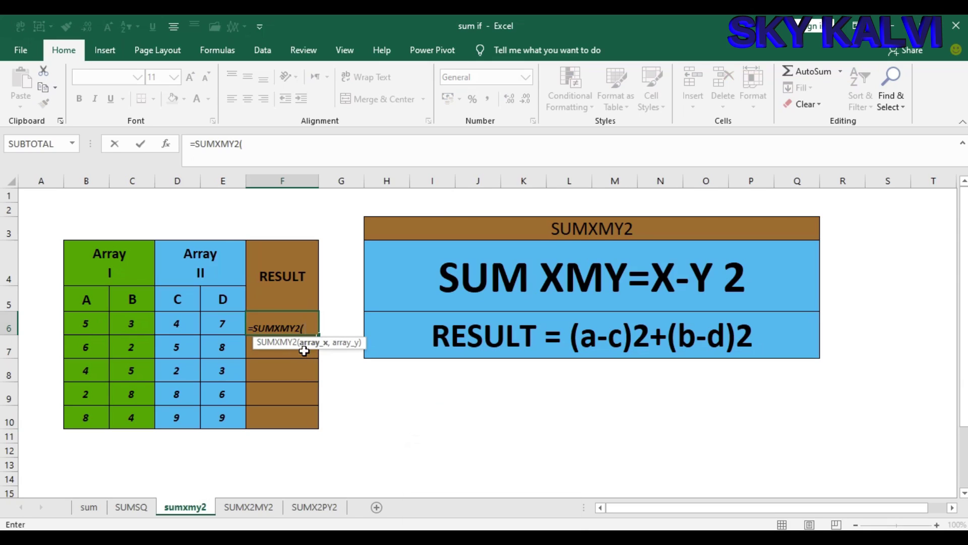
left_click_drag(87, 324, 136, 326)
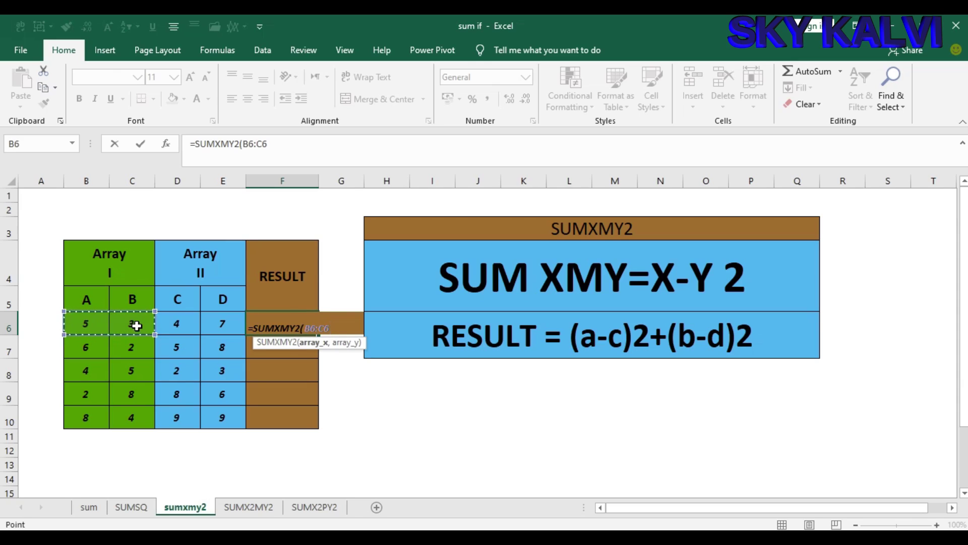
type(",")
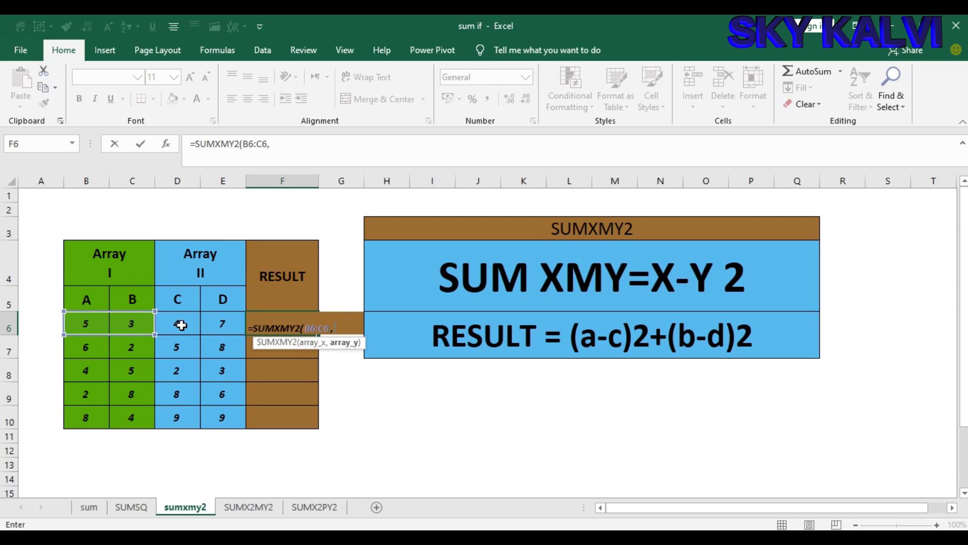
left_click_drag(181, 325, 222, 322)
type(")")
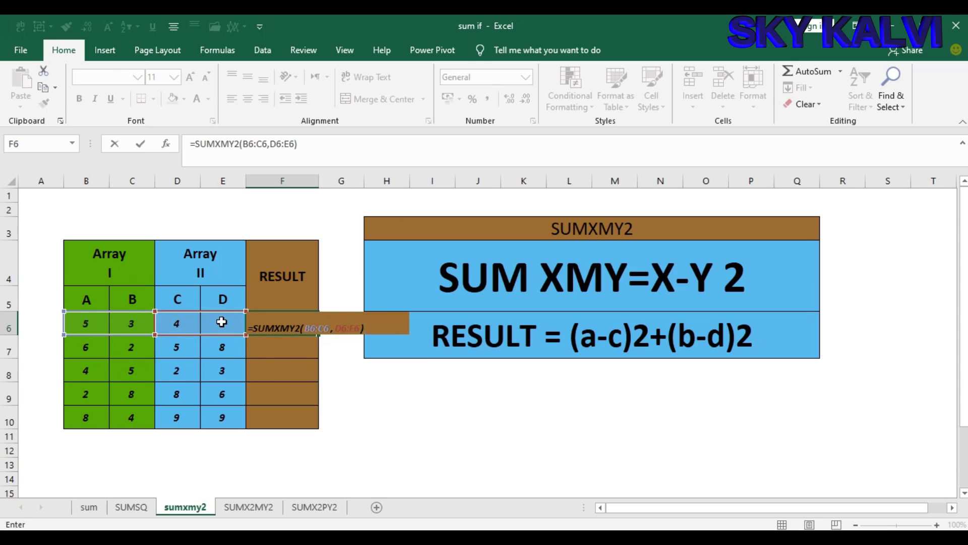
key("Return")
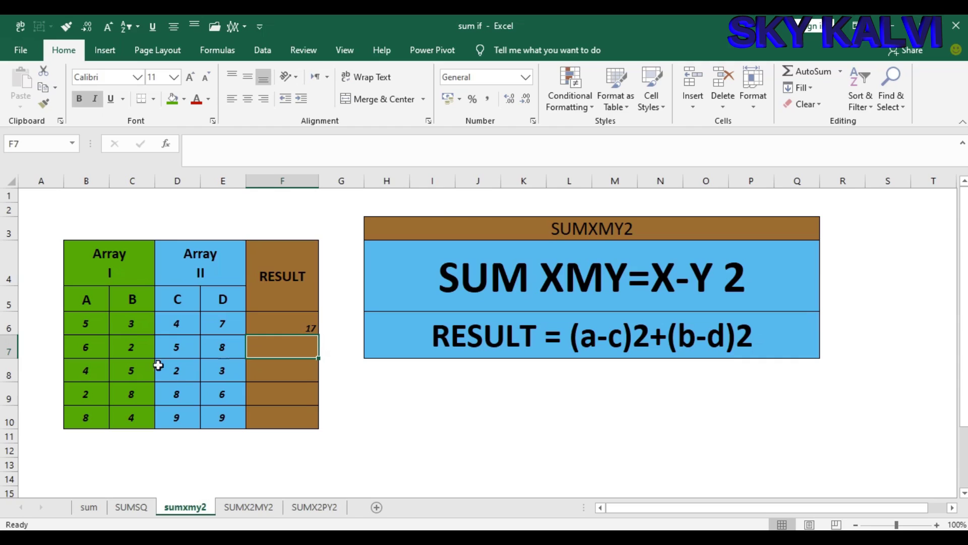
Examine the row 6 pairs B6 with D6 and C6 with E6, the F6 result, and the rule RESULT = (a-c)2+(b-d)2.
left_click(92, 328)
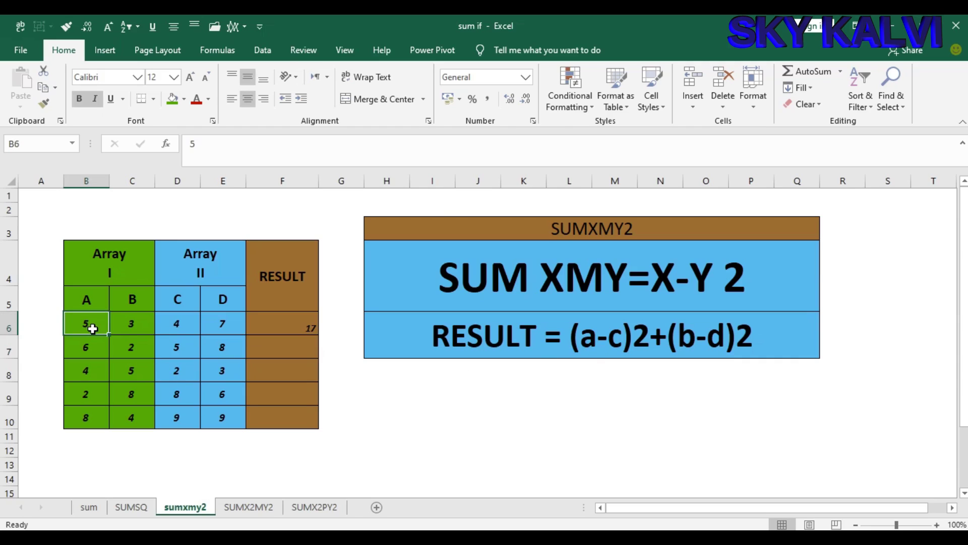
left_click(176, 329)
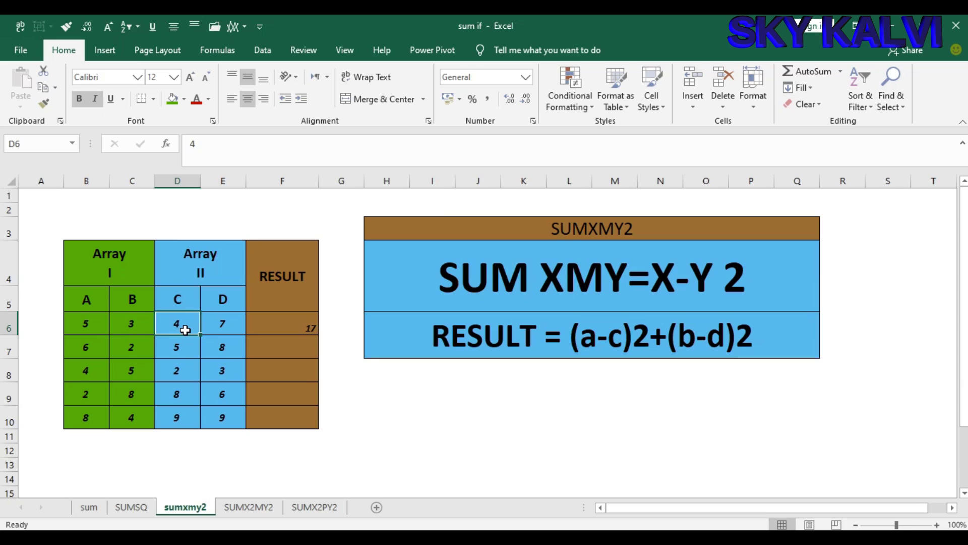
left_click(134, 330)
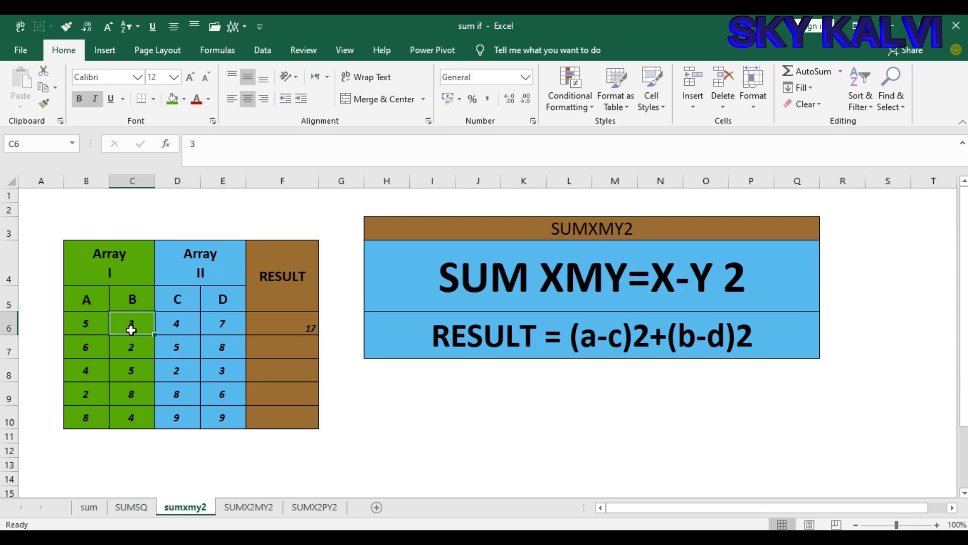
left_click(224, 326)
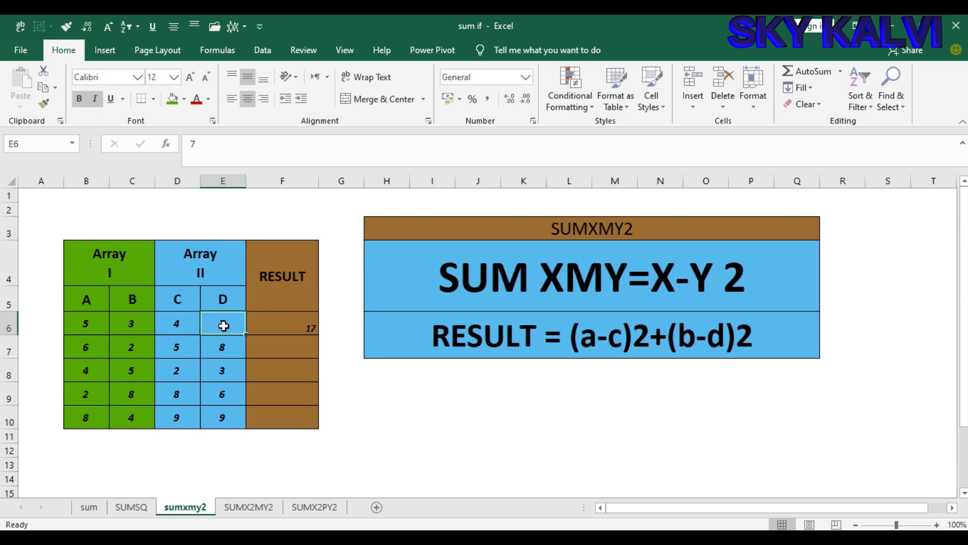
left_click(294, 329)
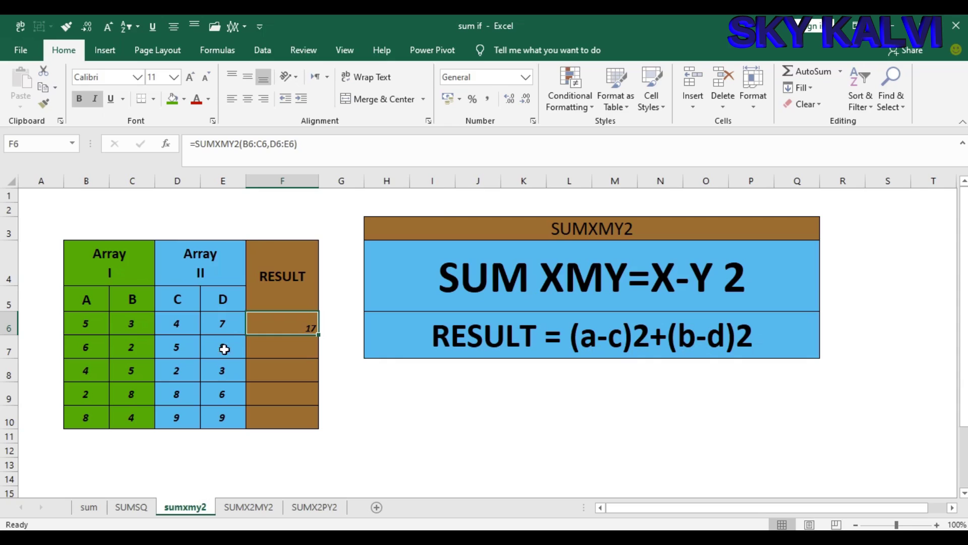
left_click(81, 327)
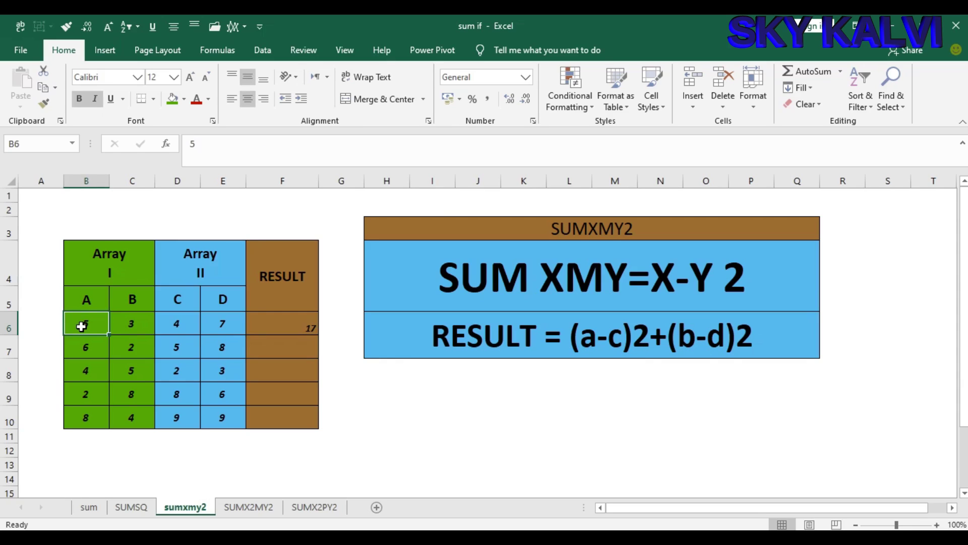
left_click(185, 326)
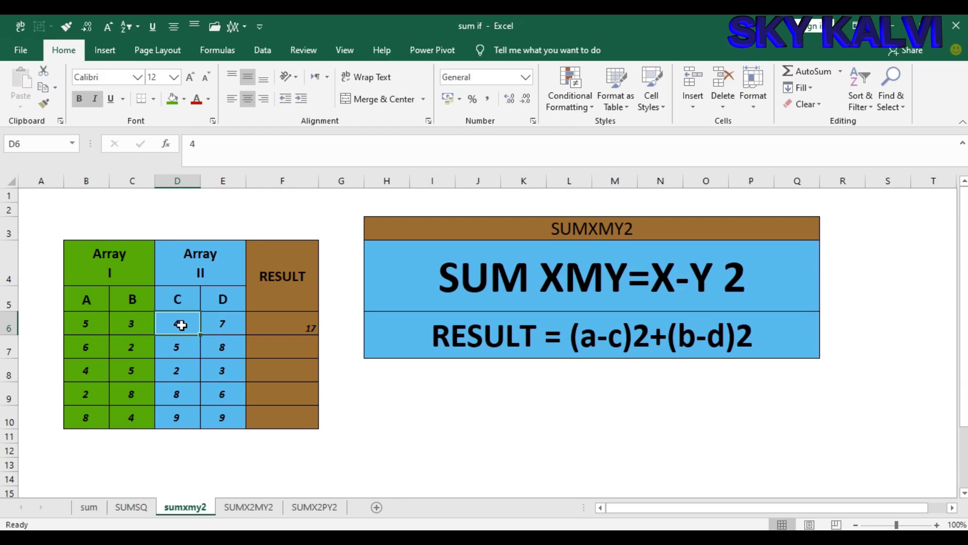
left_click(134, 323)
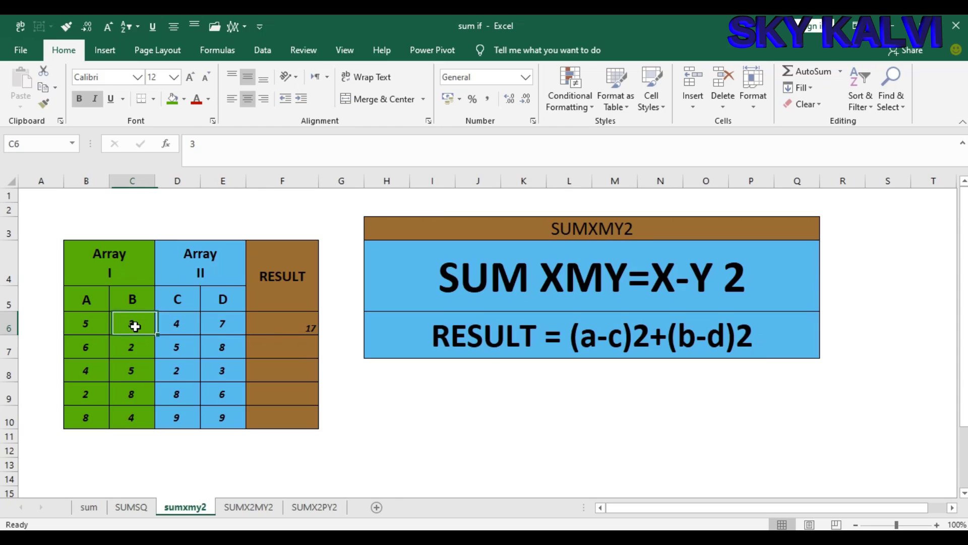
left_click(225, 324)
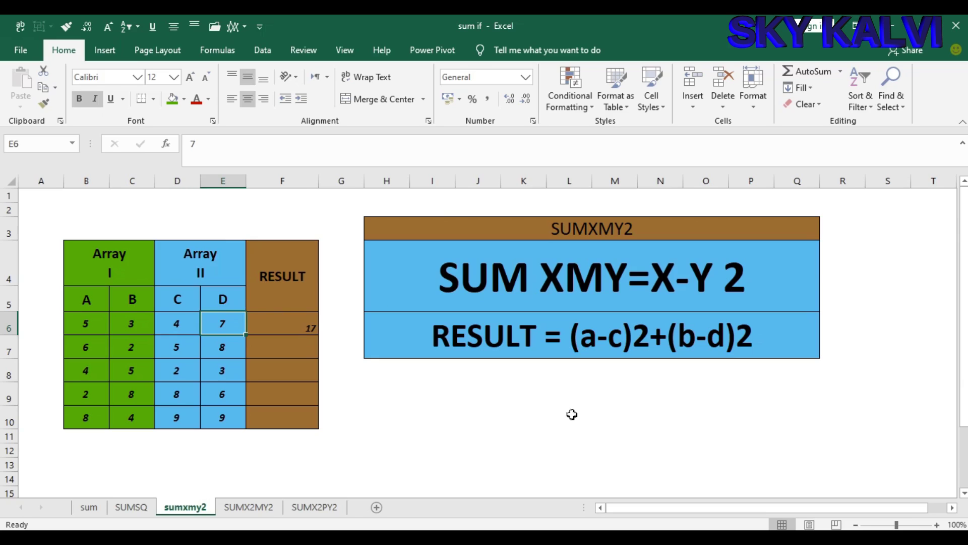
left_click(707, 336)
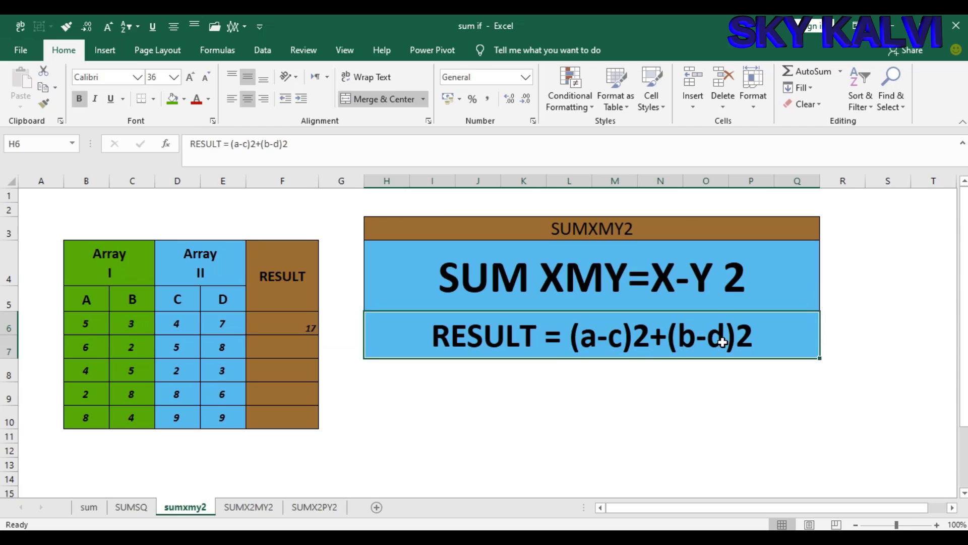
Fill the SUMXMY2 formula from F6 down through F10.
left_click(298, 332)
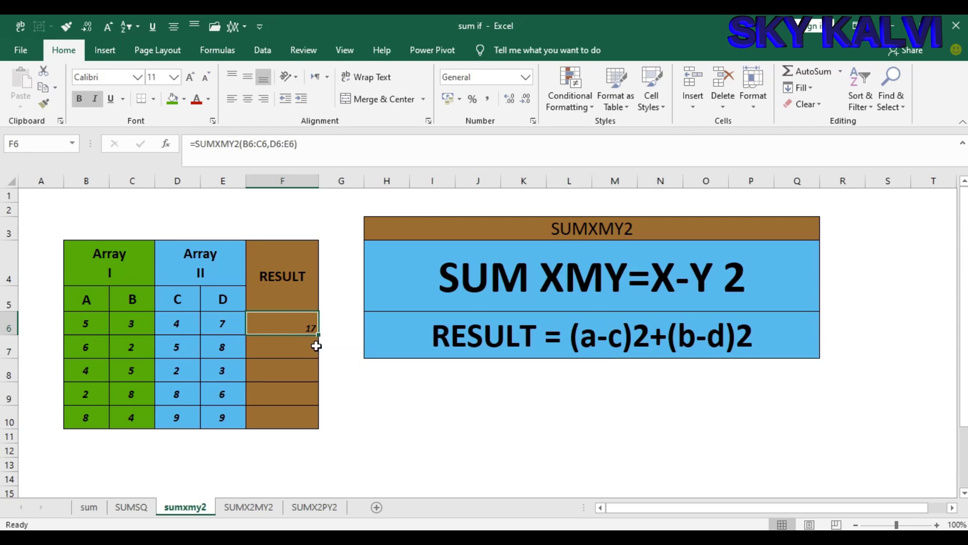
left_click_drag(318, 334, 319, 426)
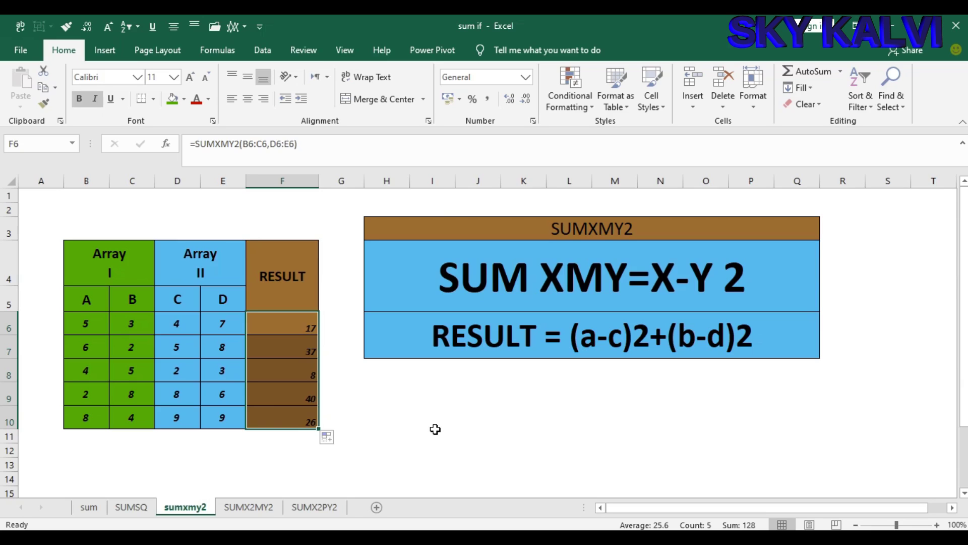
Open the SUMX2MY2 sheet and examine the first row's Array I values B6:C6 and Array II values D6:E6.
key("ctrl+Page_Down")
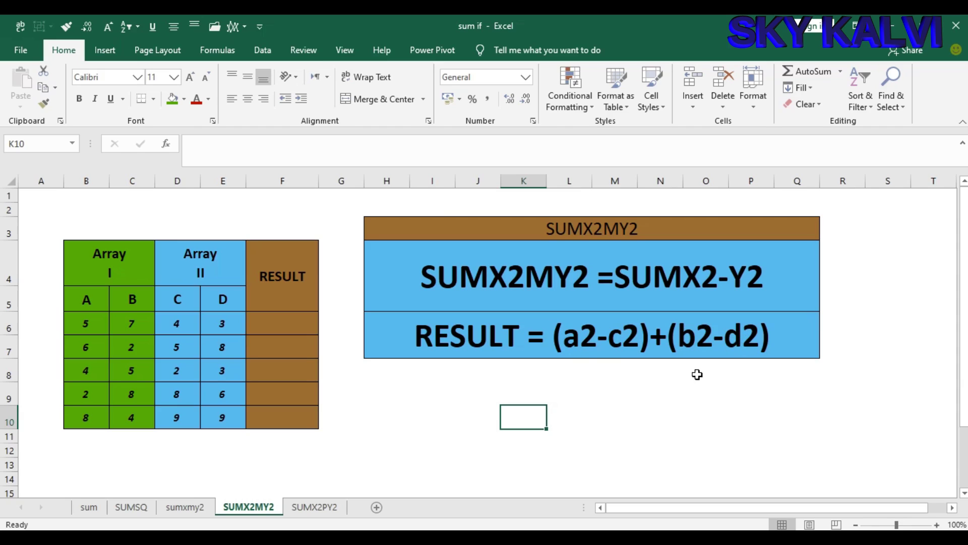
left_click(479, 393)
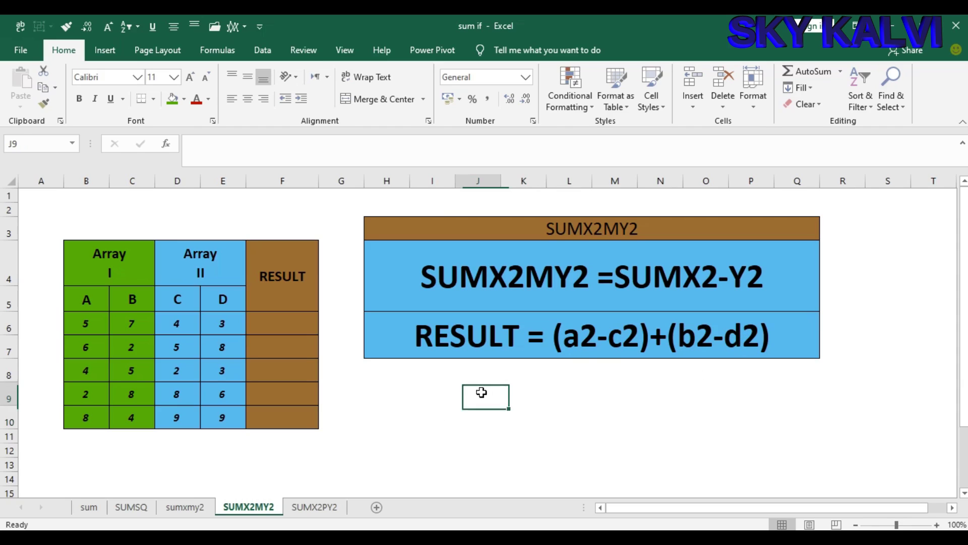
left_click_drag(86, 330, 127, 325)
left_click_drag(177, 326, 219, 324)
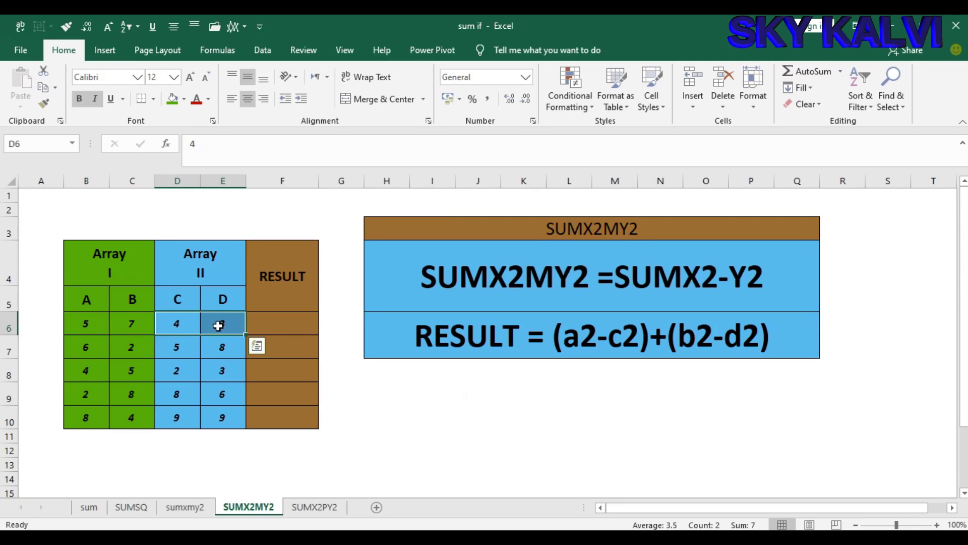
left_click(84, 327)
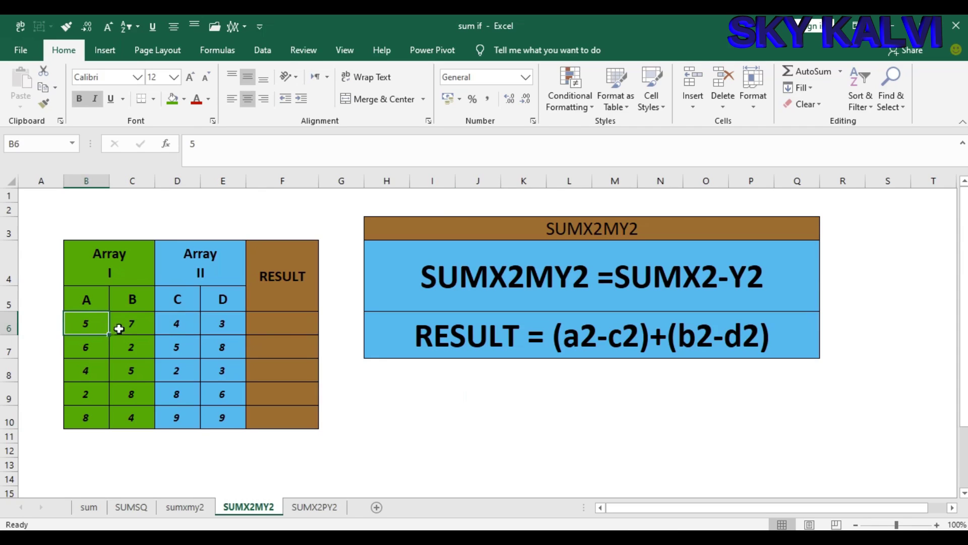
Enter =25-16 in I9 as the first squared difference and label it X in J9.
left_click(444, 401)
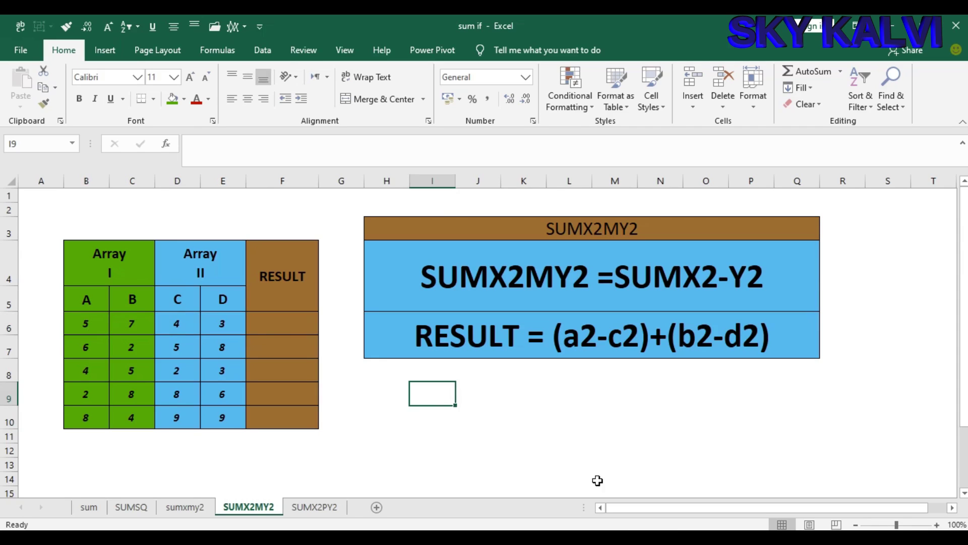
type("25")
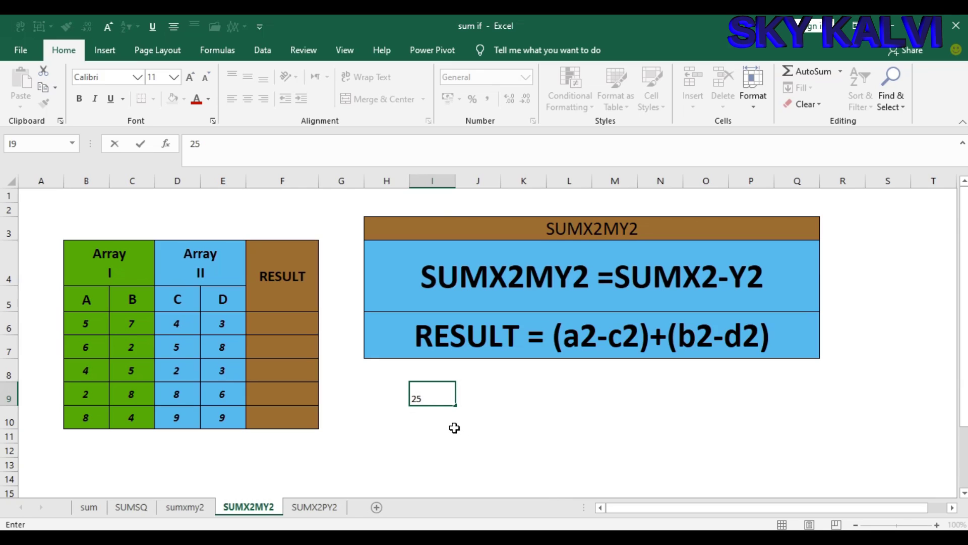
left_click(440, 418)
left_click(439, 396)
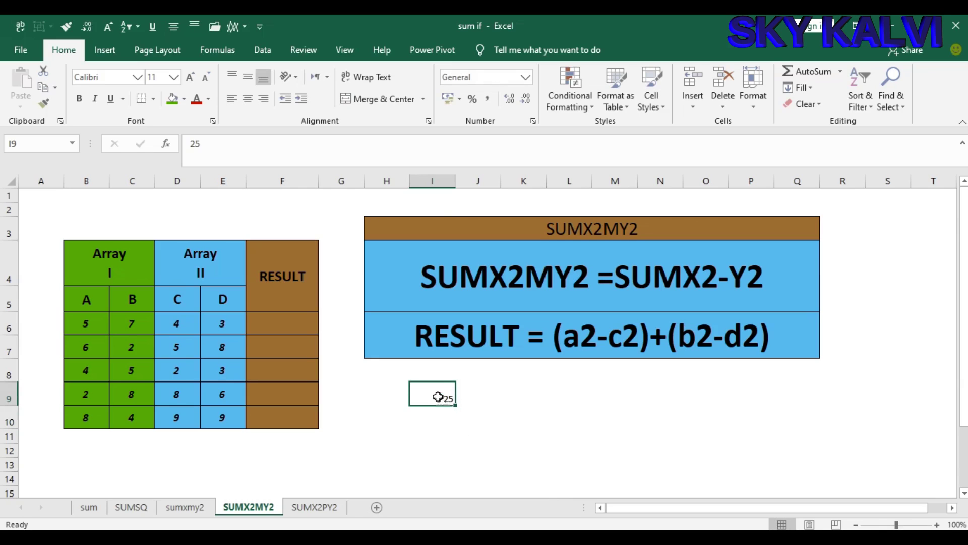
type("=25-1")
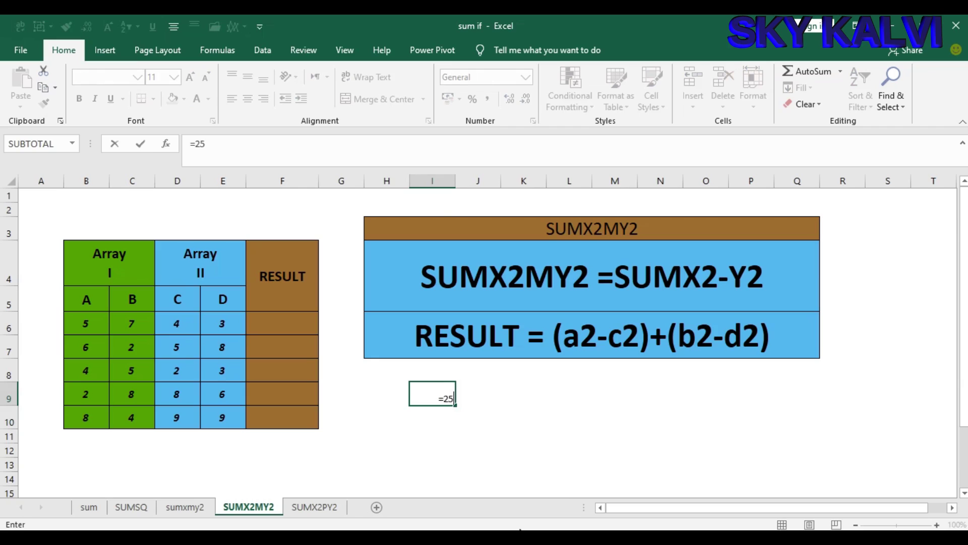
type("6")
key("Return")
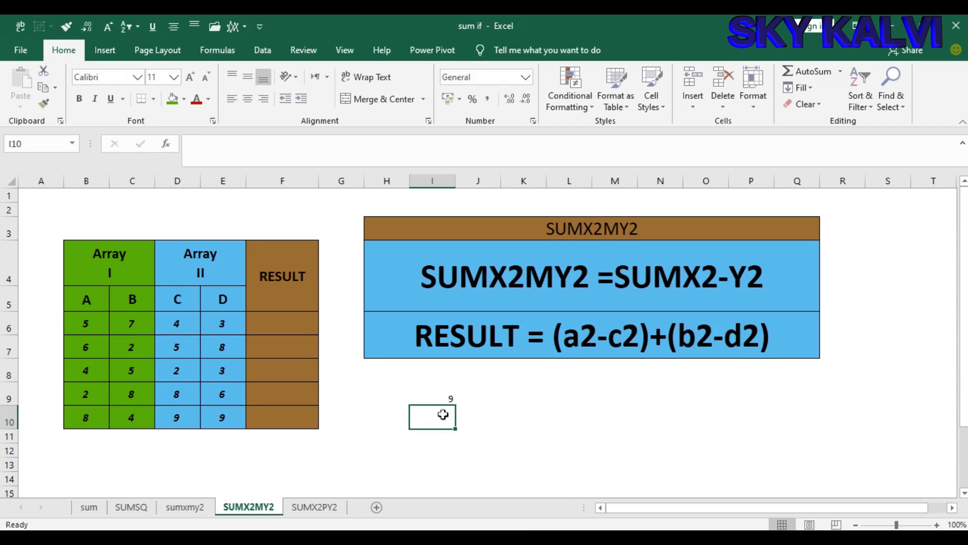
left_click(466, 398)
type("X")
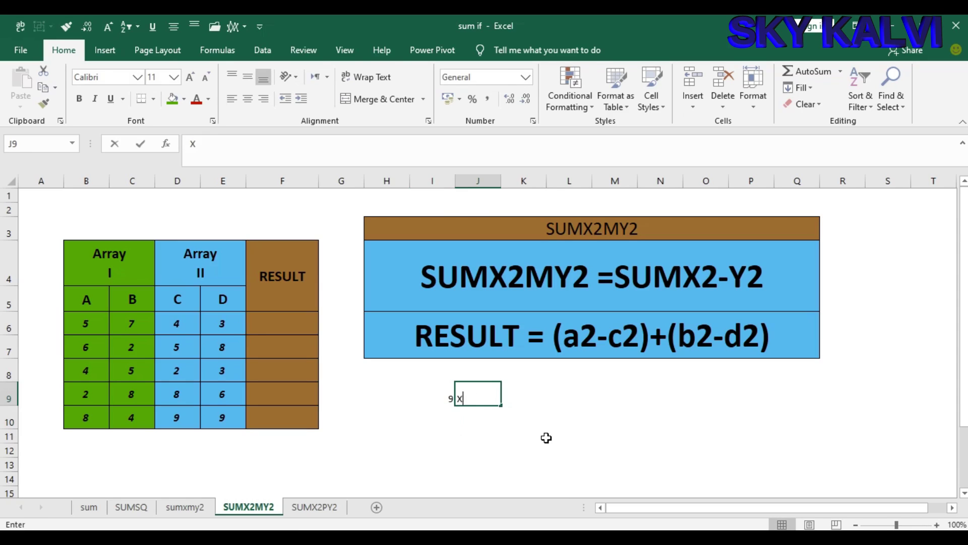
Enter =49-9 in I10 as the second squared difference and label it Y in J10.
left_click(448, 417)
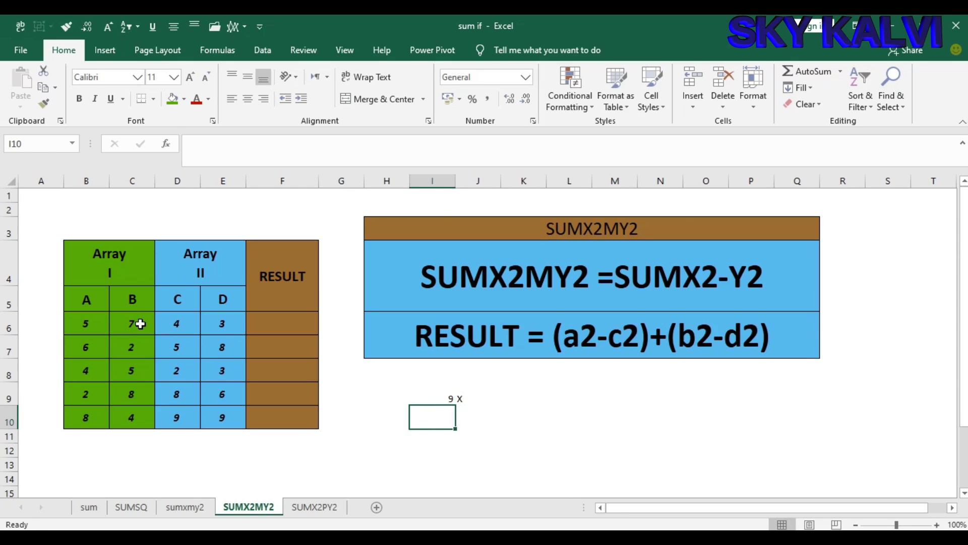
type("=")
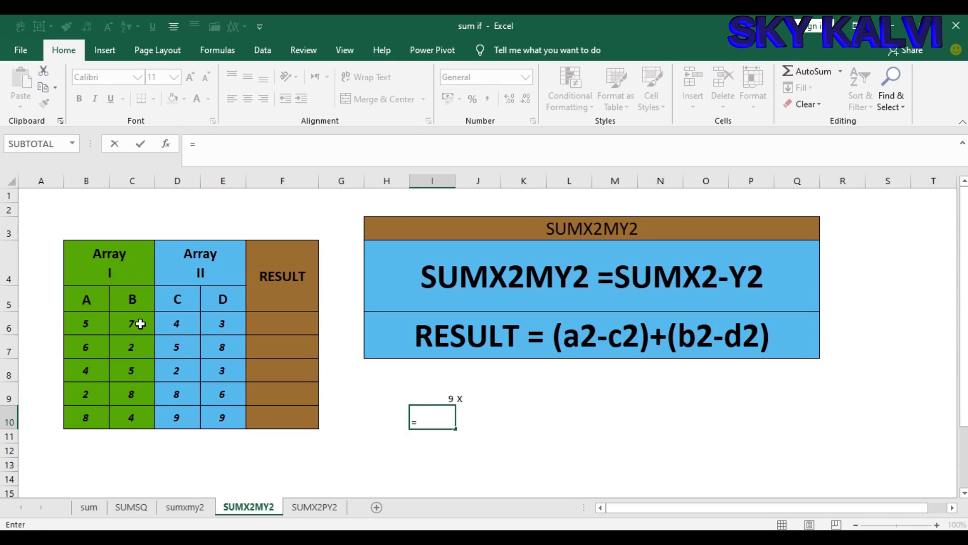
type("49-")
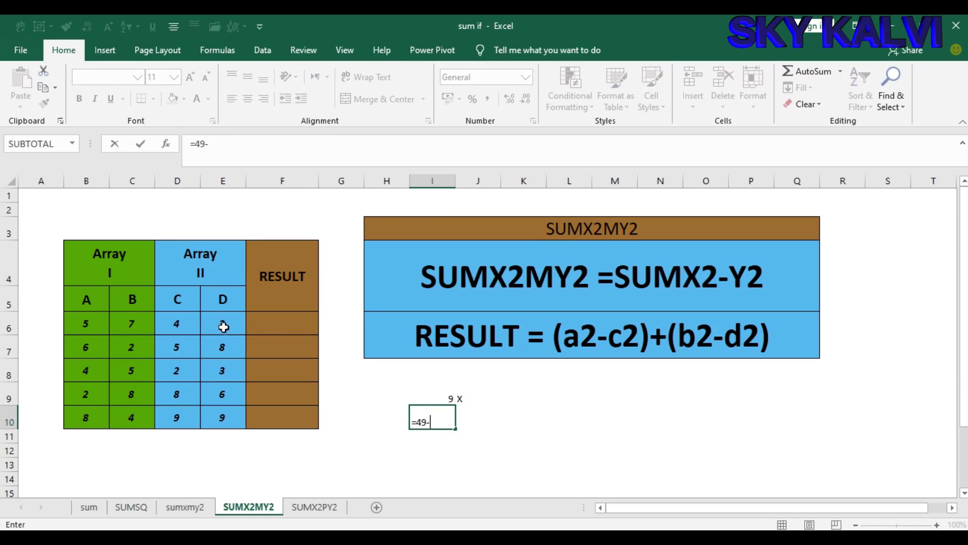
type("9")
key("Return")
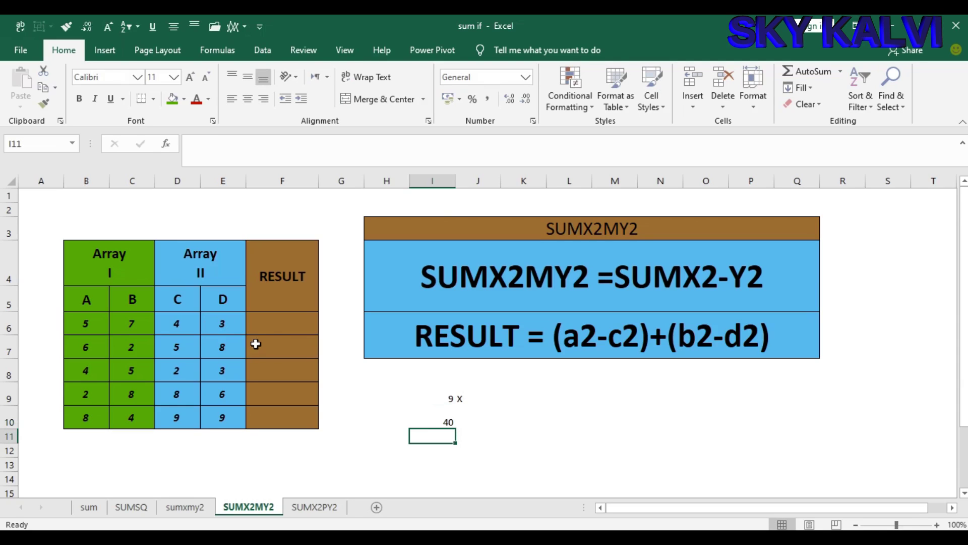
left_click(469, 419)
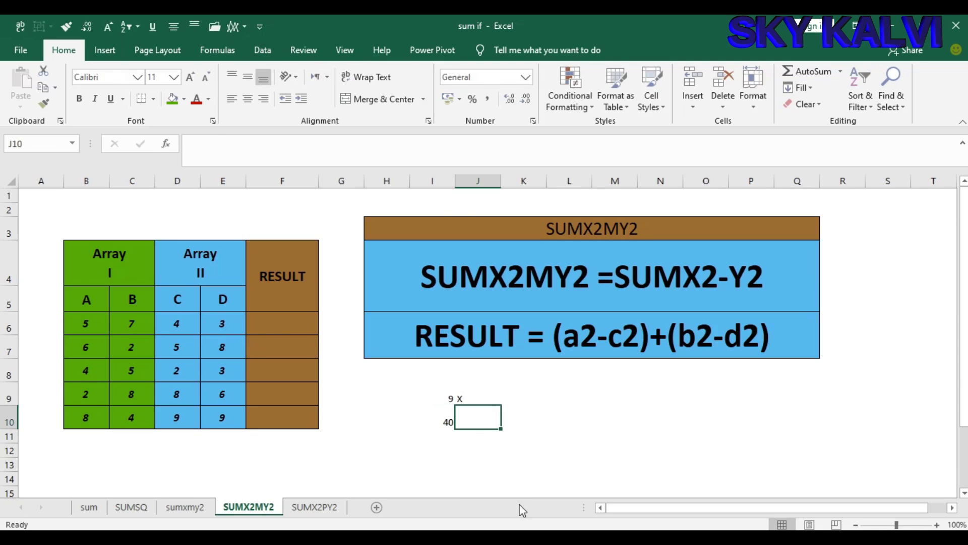
type("Y")
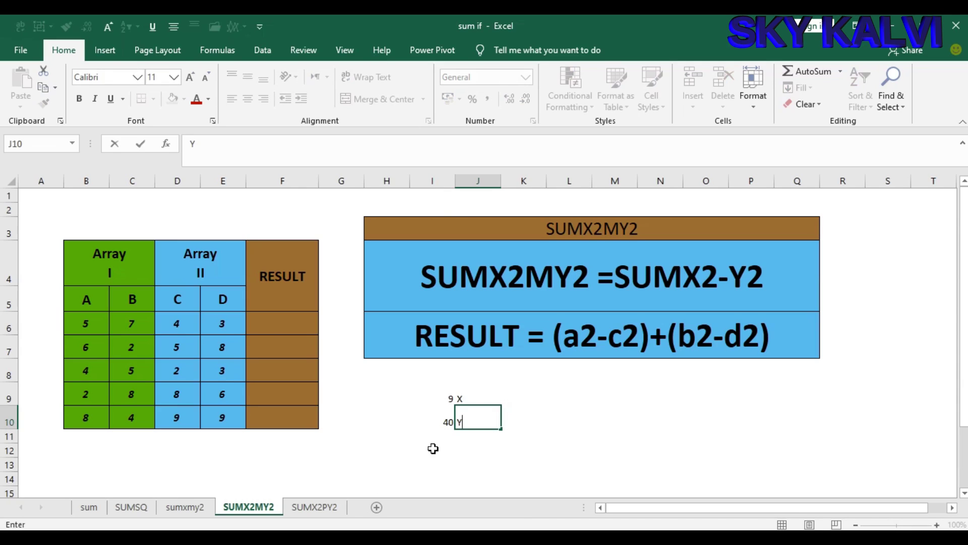
left_click(447, 442)
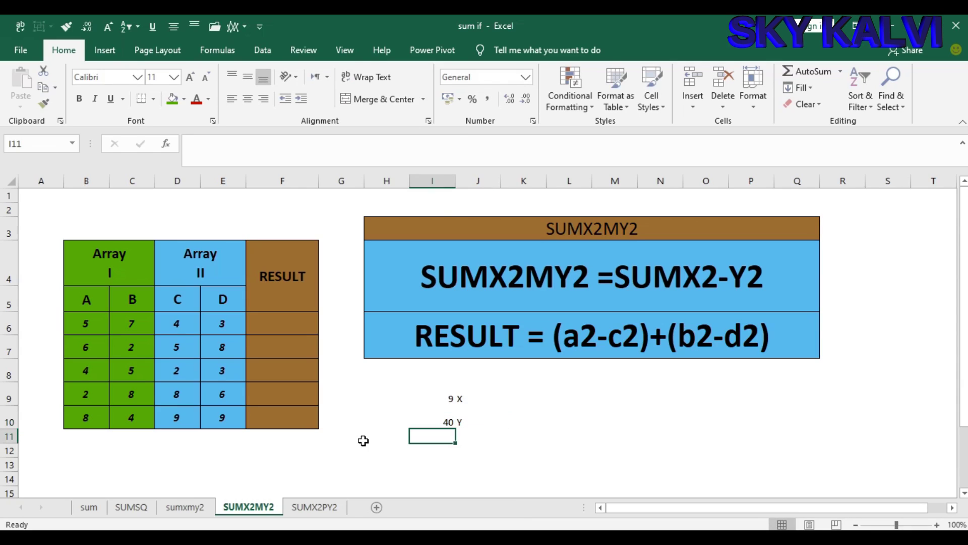
Enter =SUMX2MY2(B6:C6,D6:E6) in F6 as the first row's result.
left_click(268, 328)
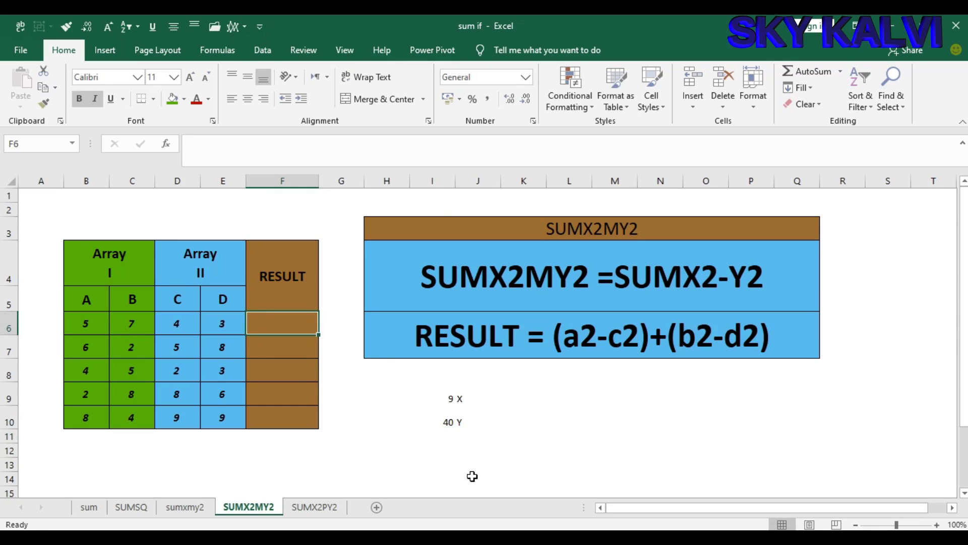
type("=SUMX2")
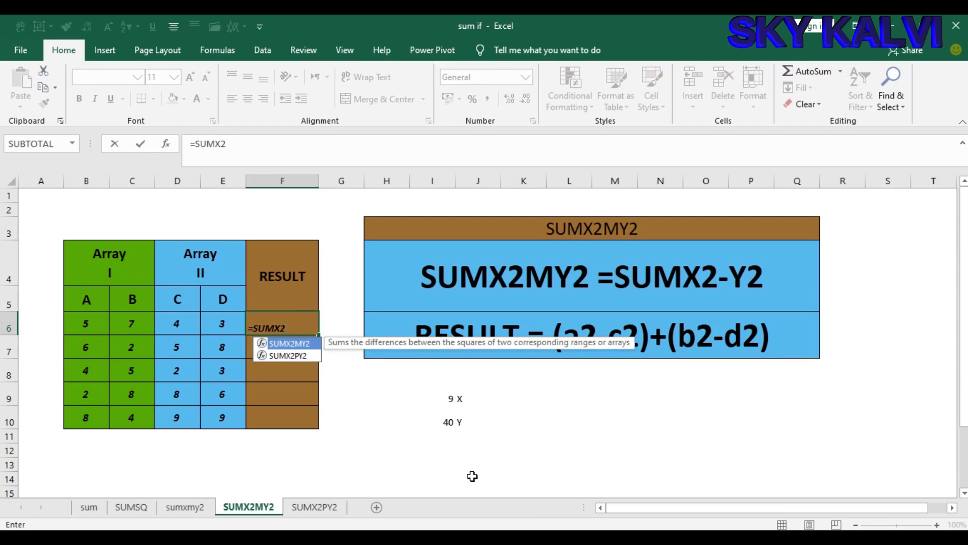
key("Tab")
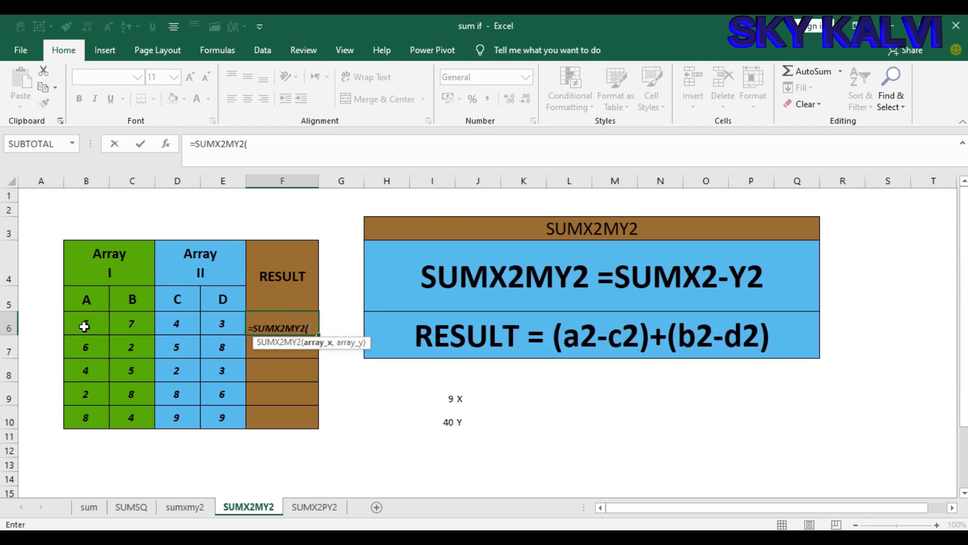
left_click_drag(84, 327, 132, 323)
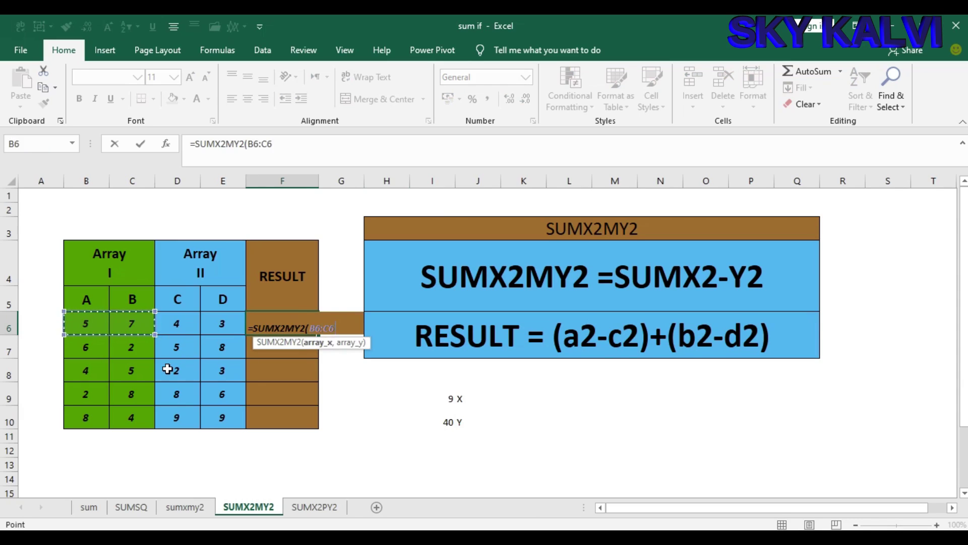
type("M,")
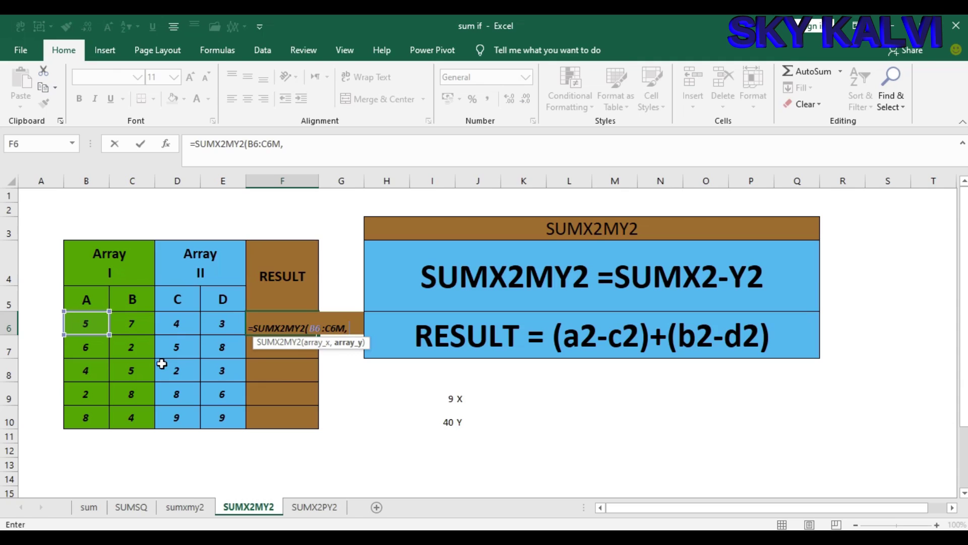
key("BackSpace")
key("BackSpace")
type(",")
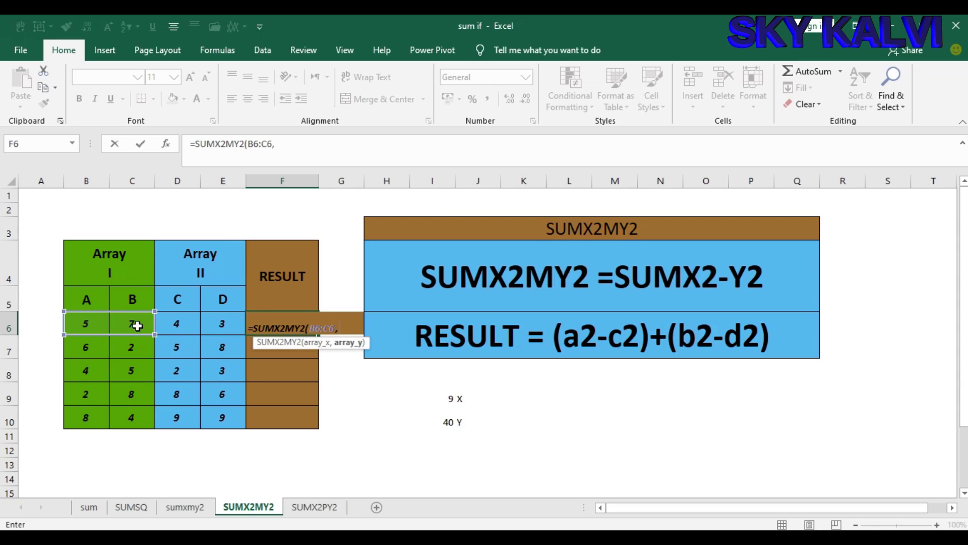
left_click_drag(190, 328, 234, 327)
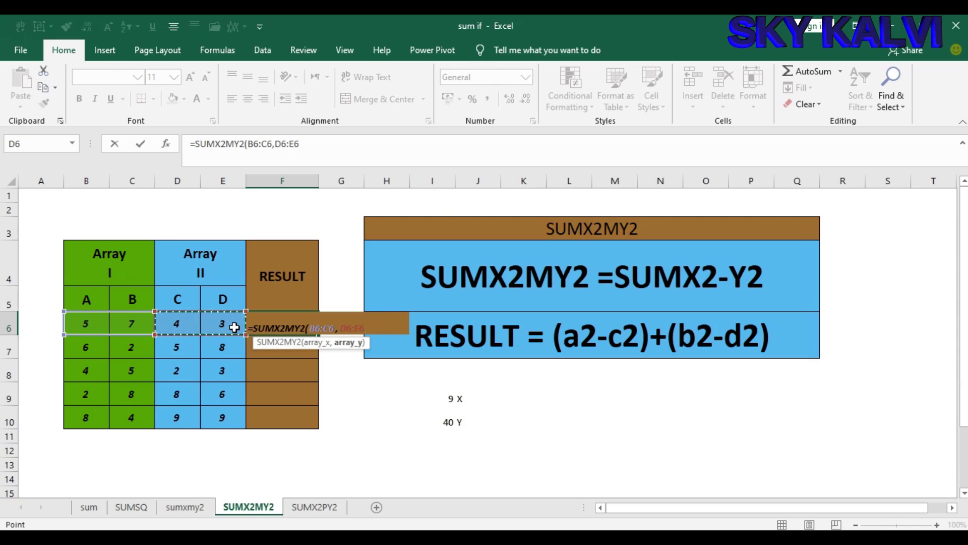
type(")")
key("Return")
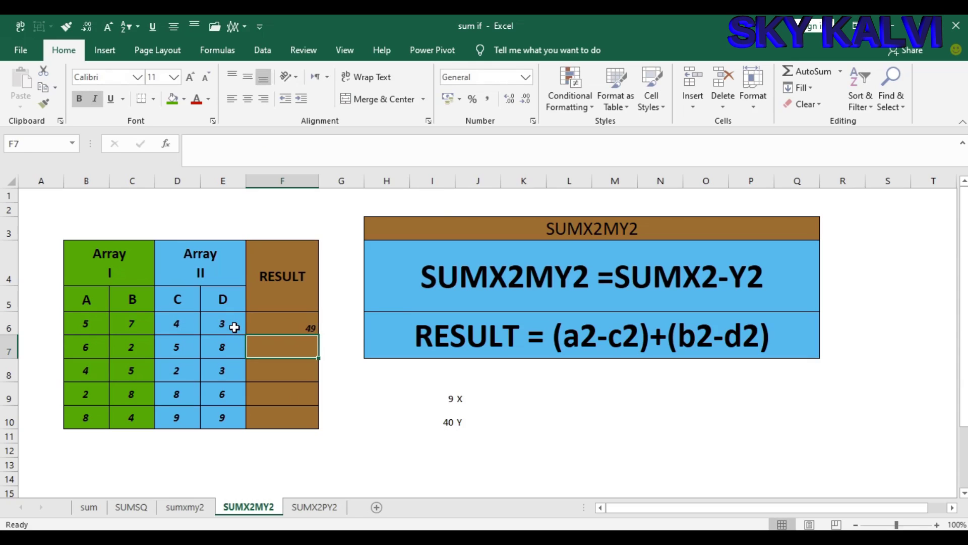
Fill the SUMX2MY2 formula from F6 down through F10 and centre the results horizontally and vertically.
left_click(276, 328)
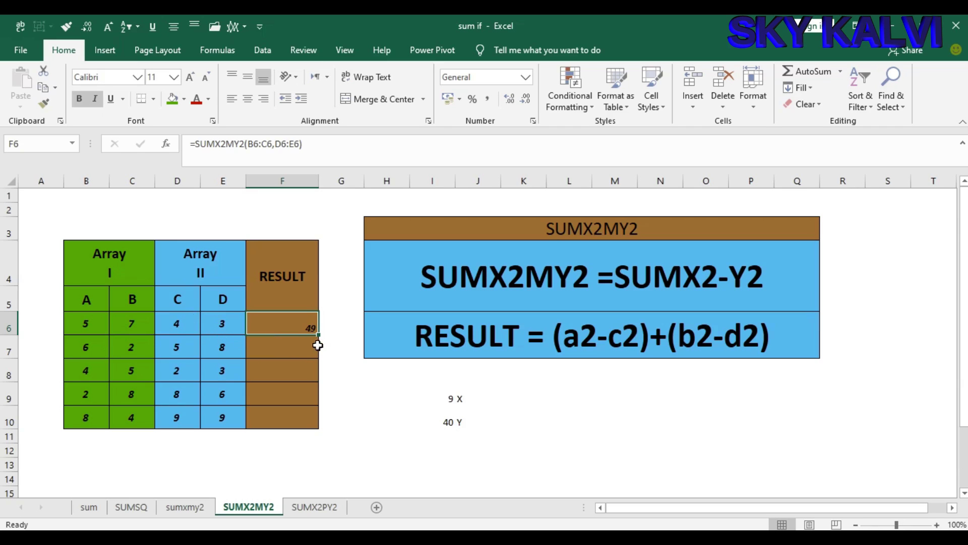
left_click_drag(321, 336, 319, 429)
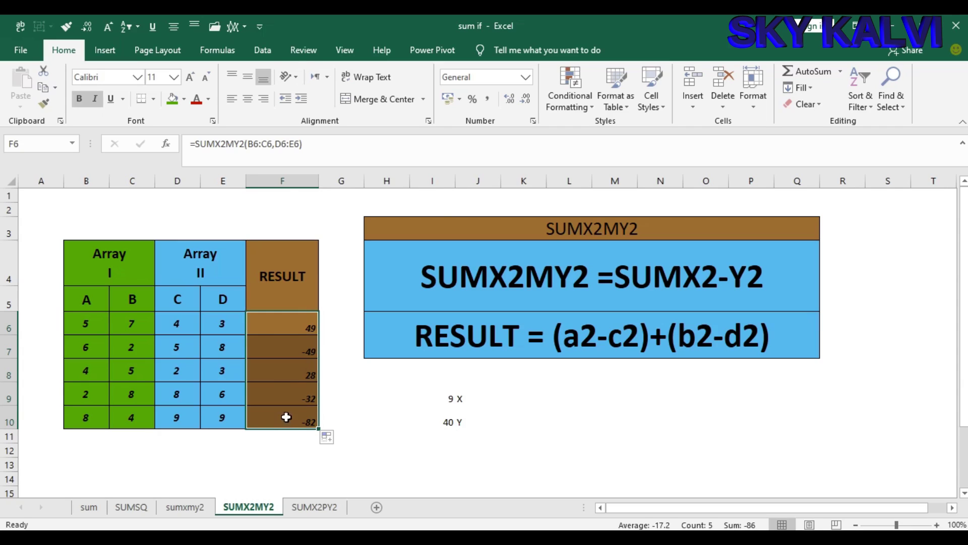
left_click(248, 77)
left_click(247, 100)
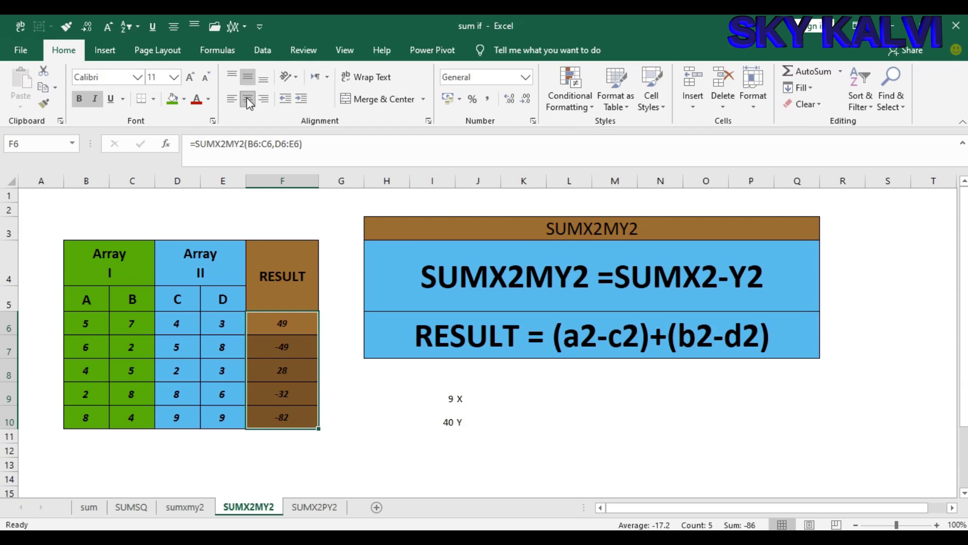
left_click(540, 422)
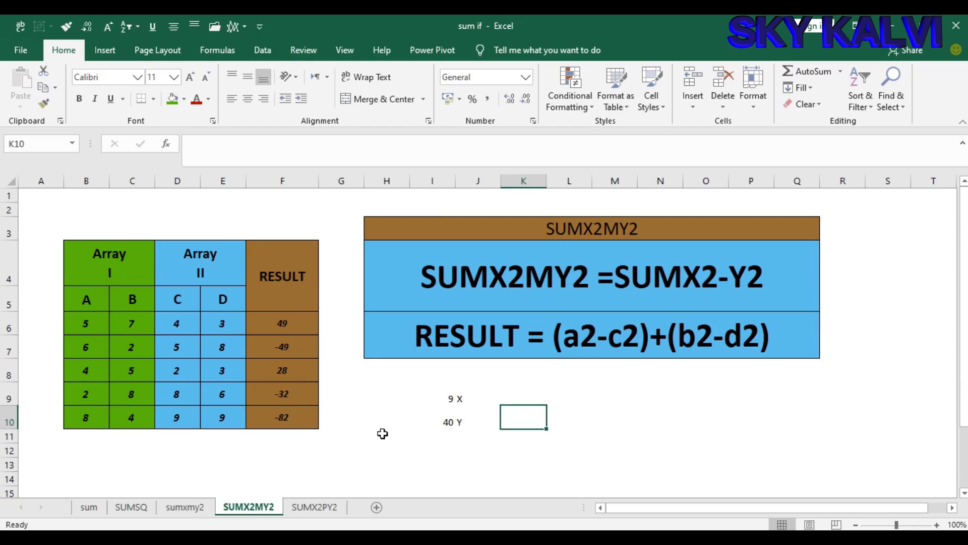
On the SUMX2PY2 sheet, clear the leftover #NAME? entries in F3 and K11.
left_click(315, 507)
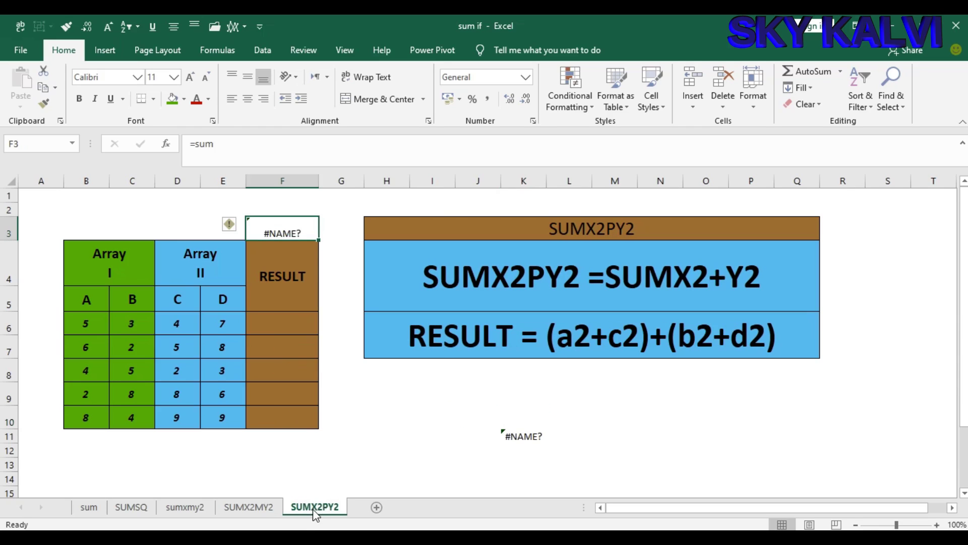
key("BackSpace")
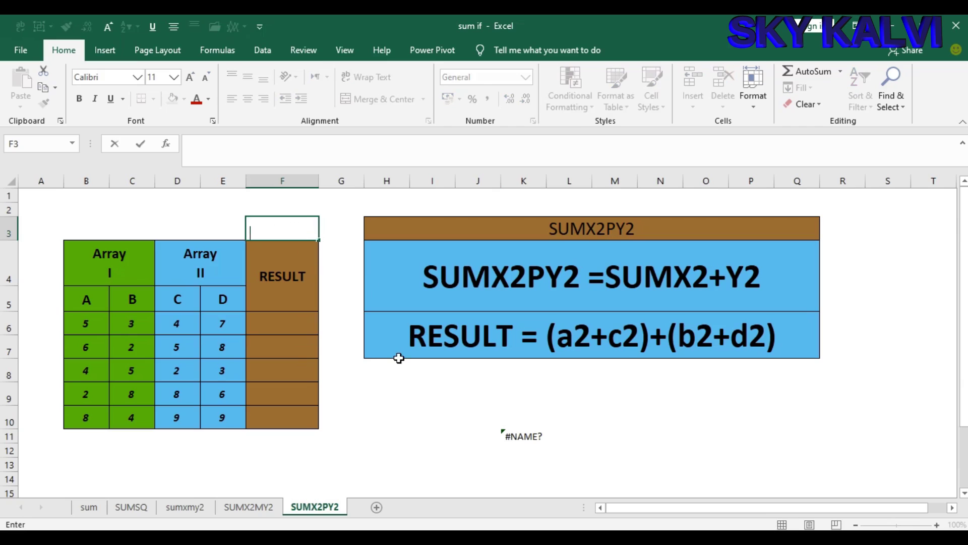
left_click(412, 390)
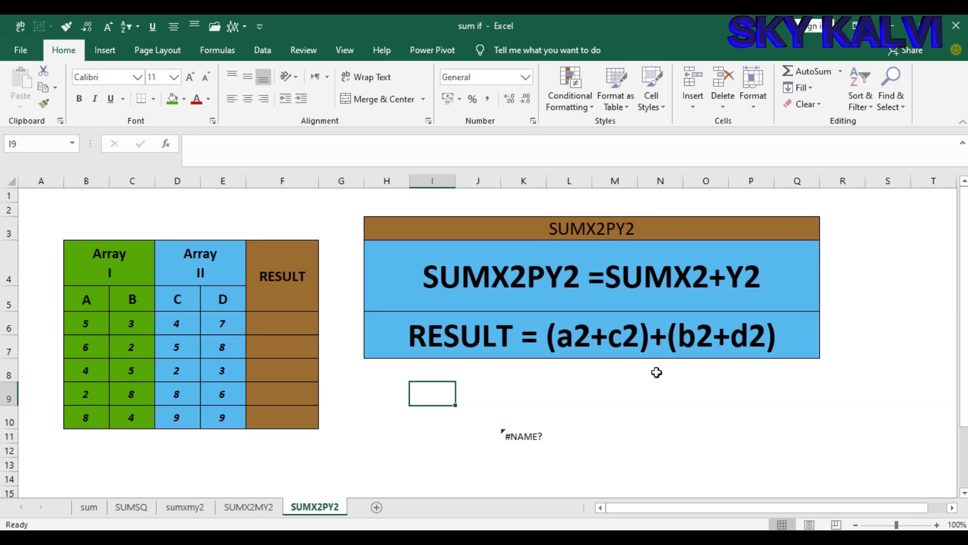
left_click_drag(471, 411, 588, 454)
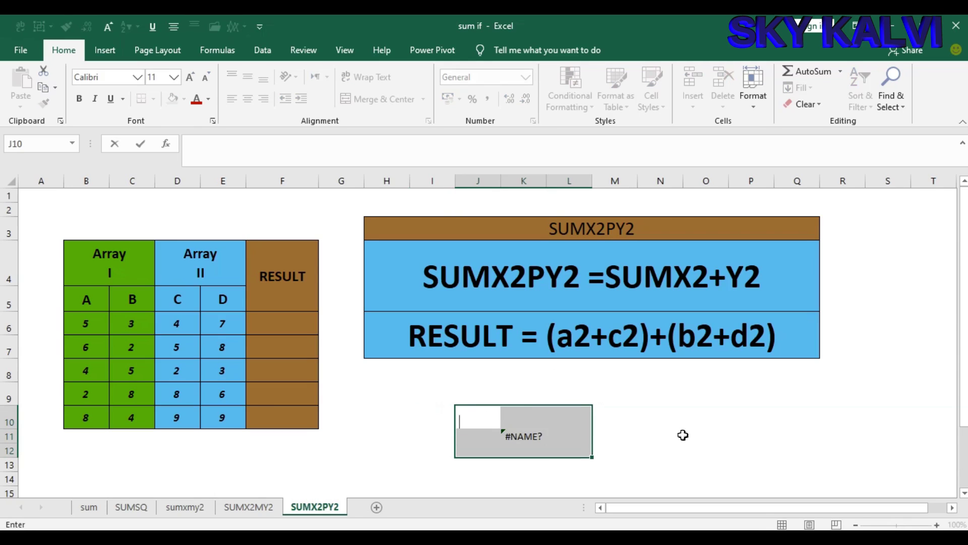
left_click(641, 450)
left_click_drag(466, 411, 605, 480)
key("Delete")
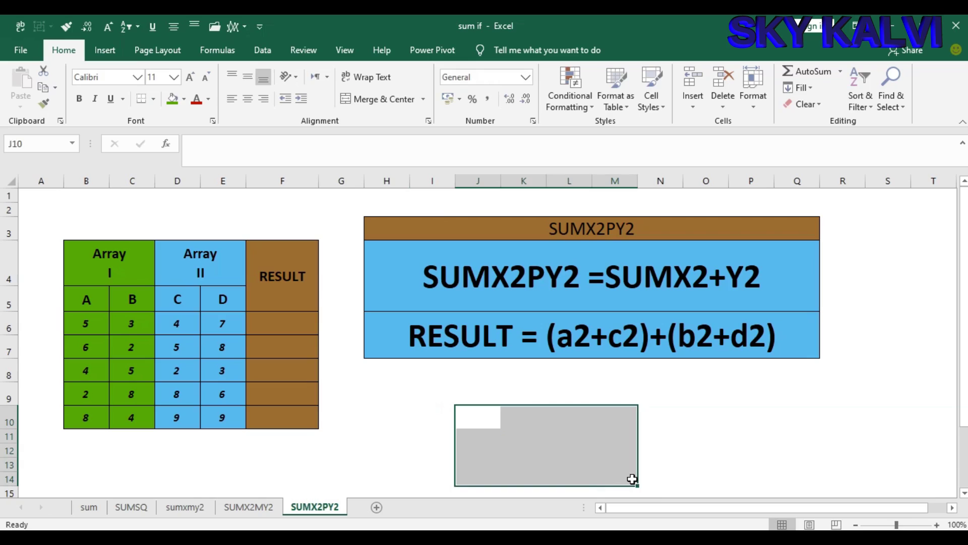
left_click(734, 401)
left_click(452, 403)
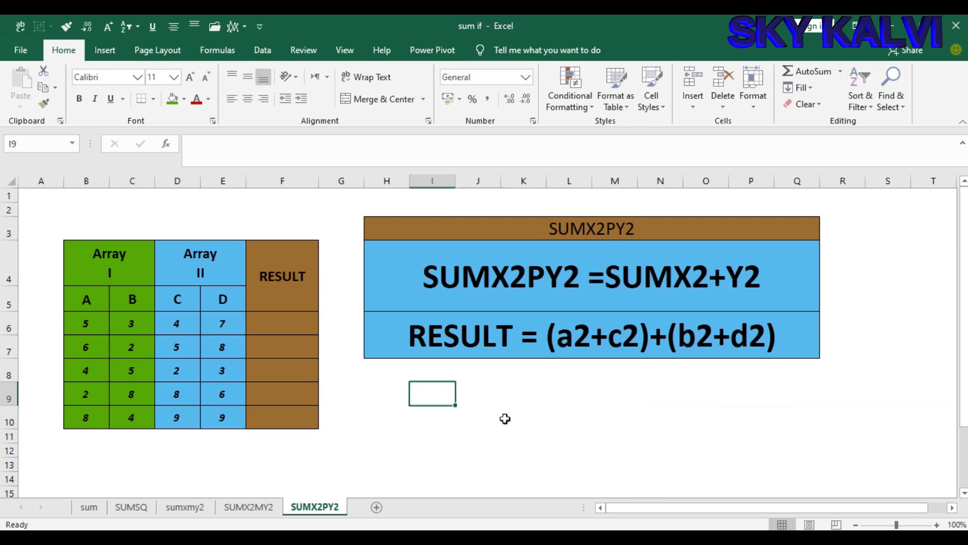